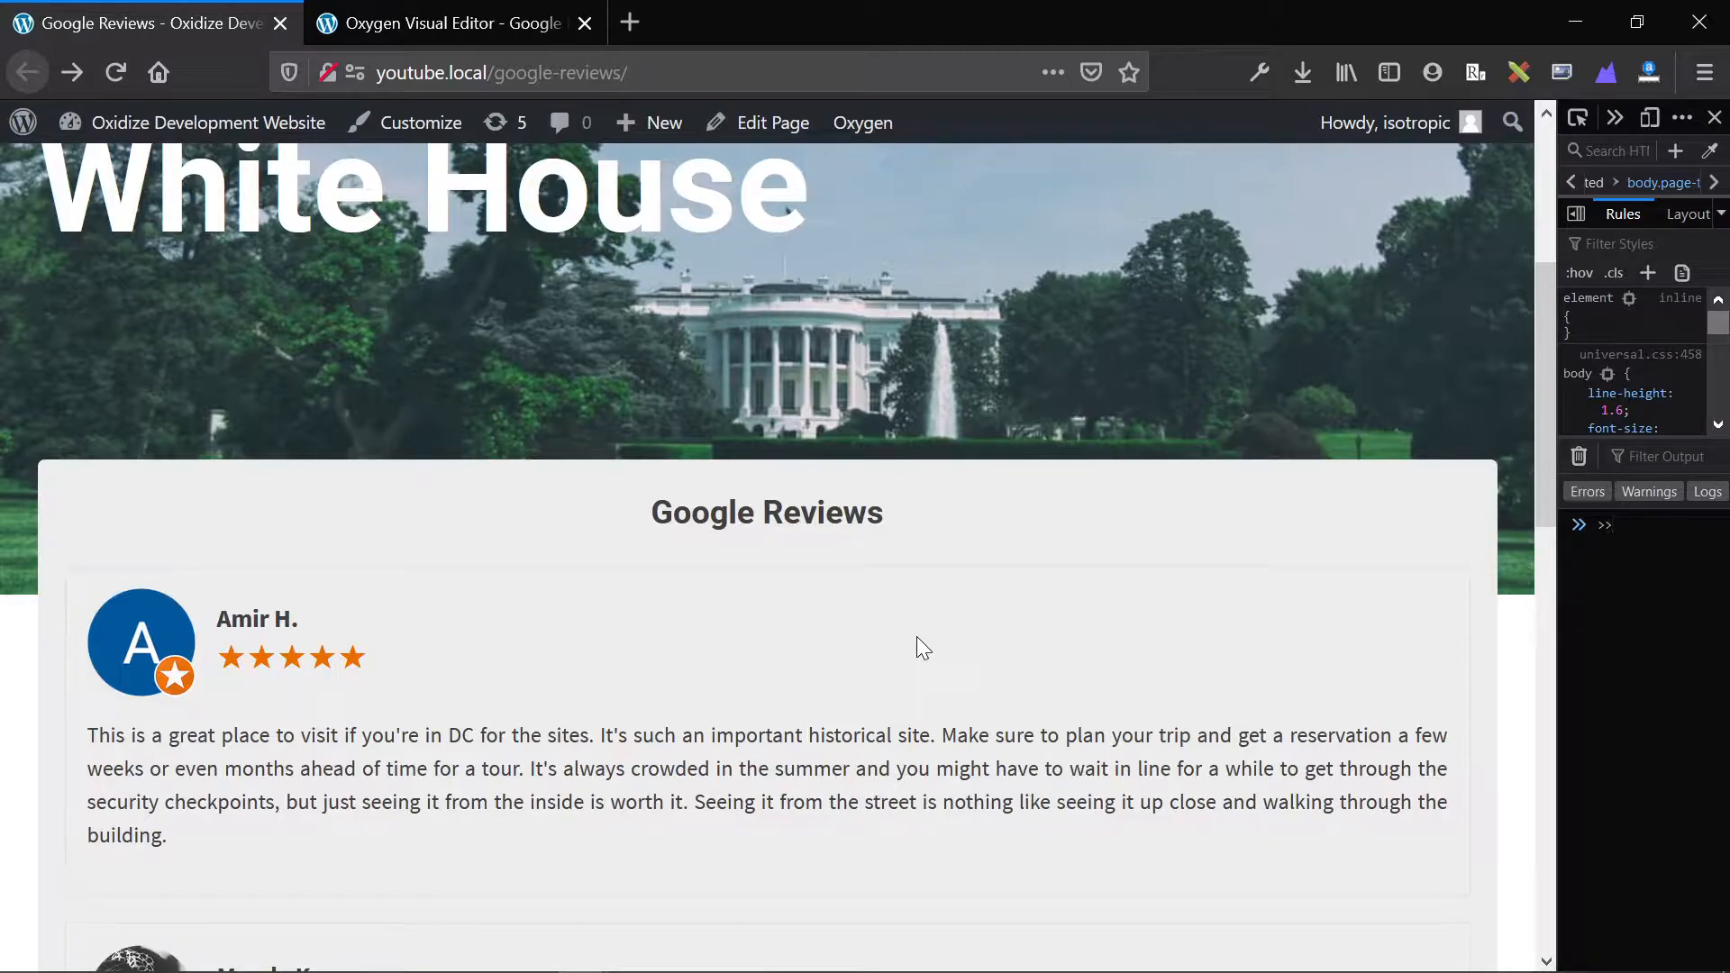
Examine the Google Reviews section on the live White House page from the first review to the last
scroll(824, 585, down, 3)
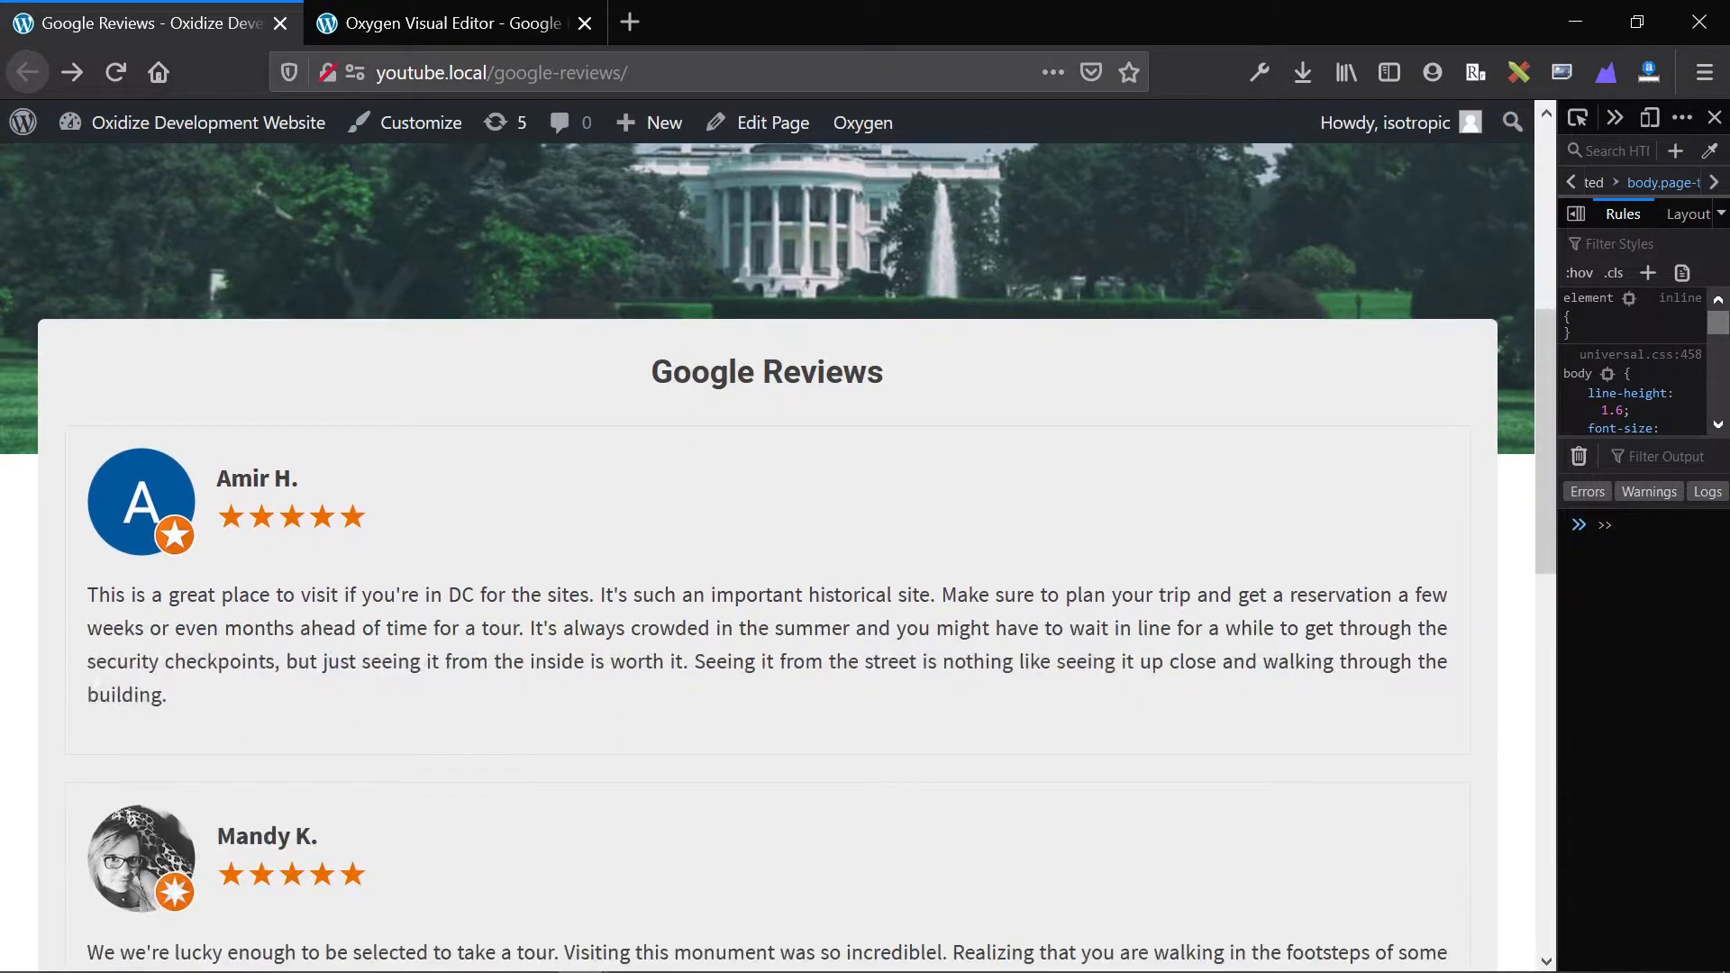
scroll(821, 590, down, 2)
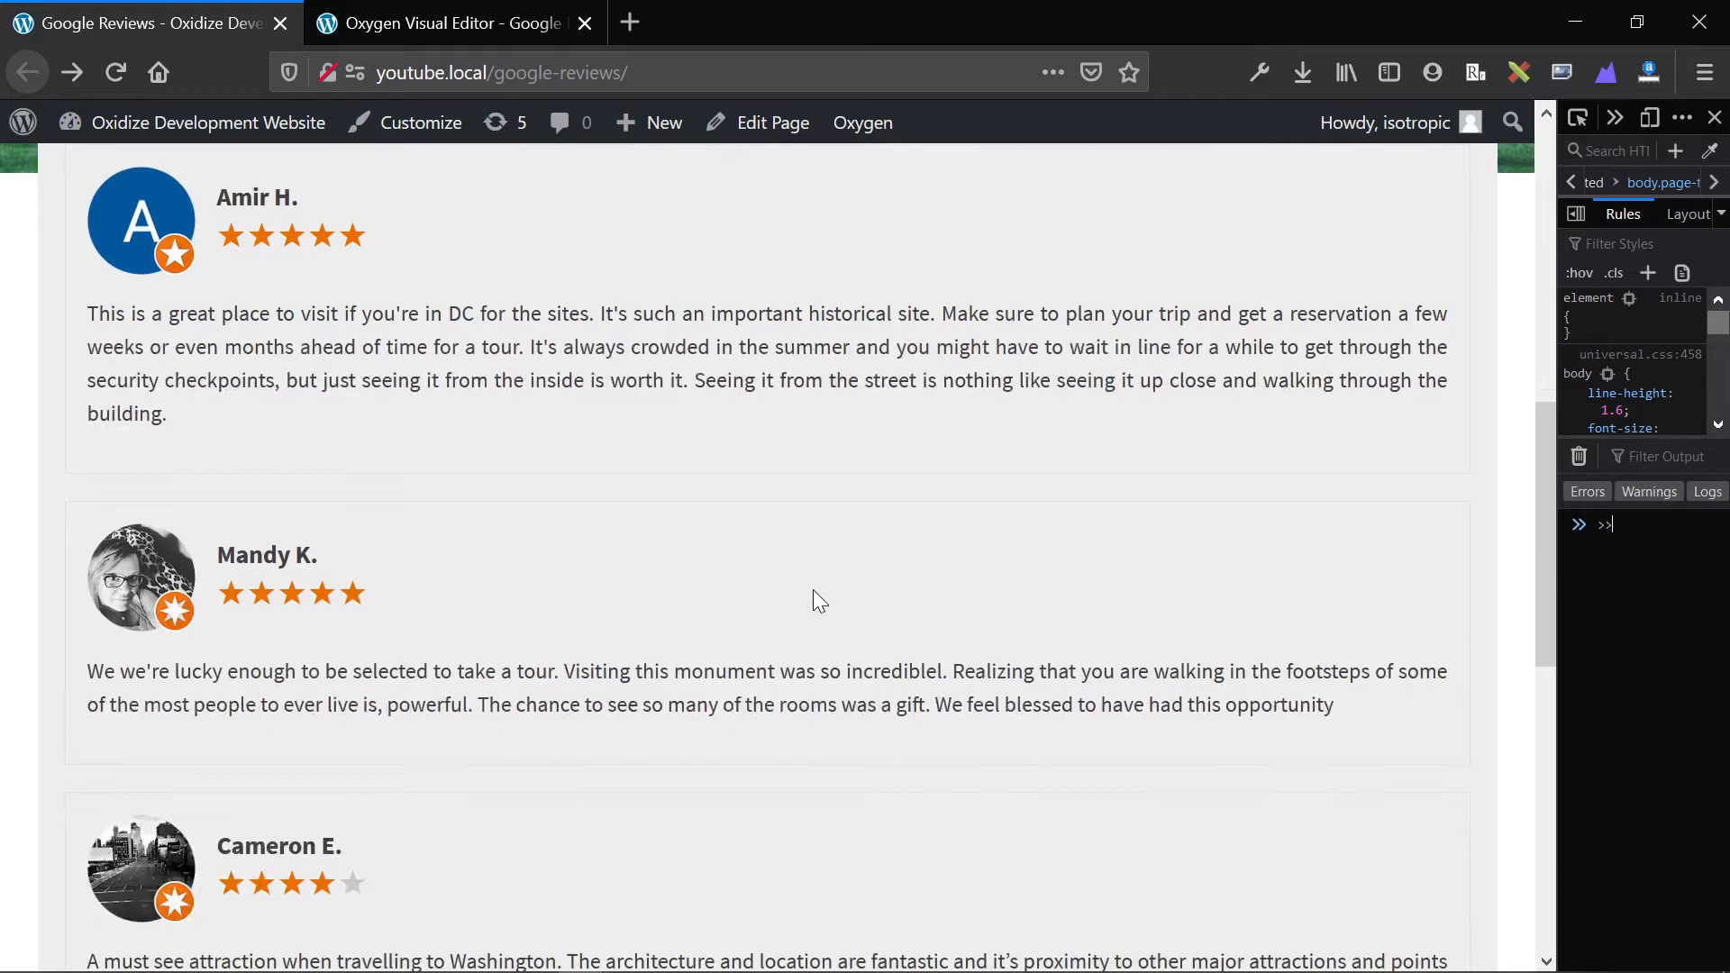
scroll(813, 595, down, 3)
scroll(810, 592, down, 3)
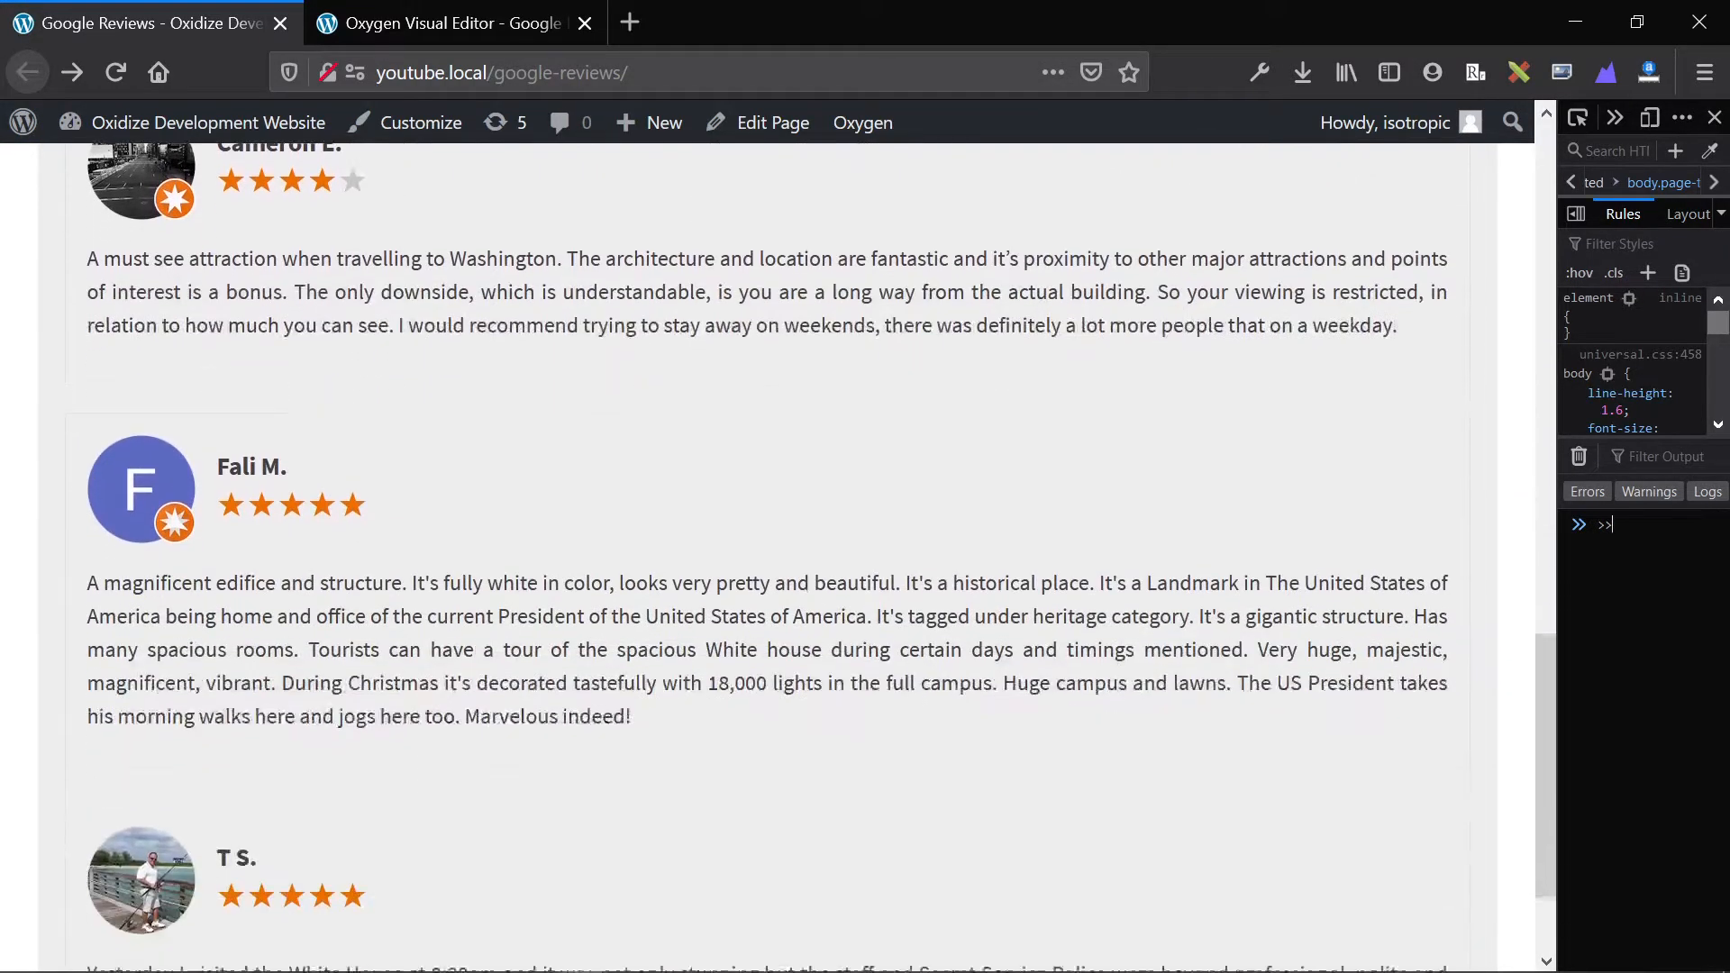
scroll(807, 591, down, 3)
scroll(804, 593, up, 14)
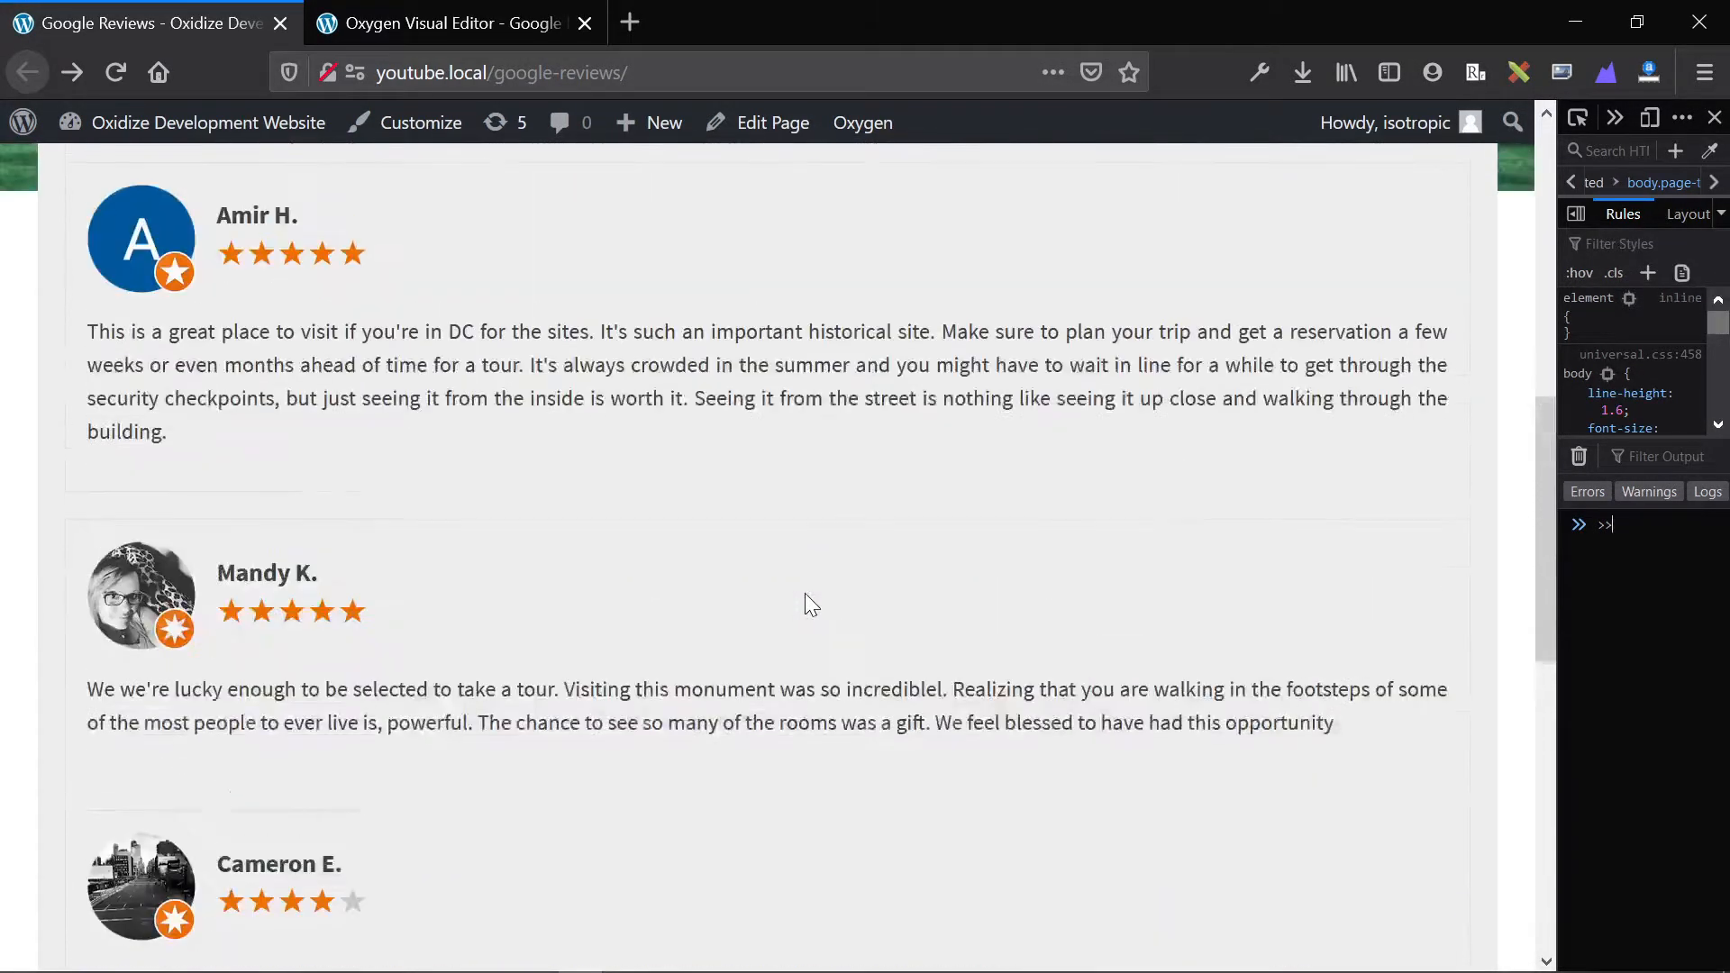
scroll(803, 592, up, 5)
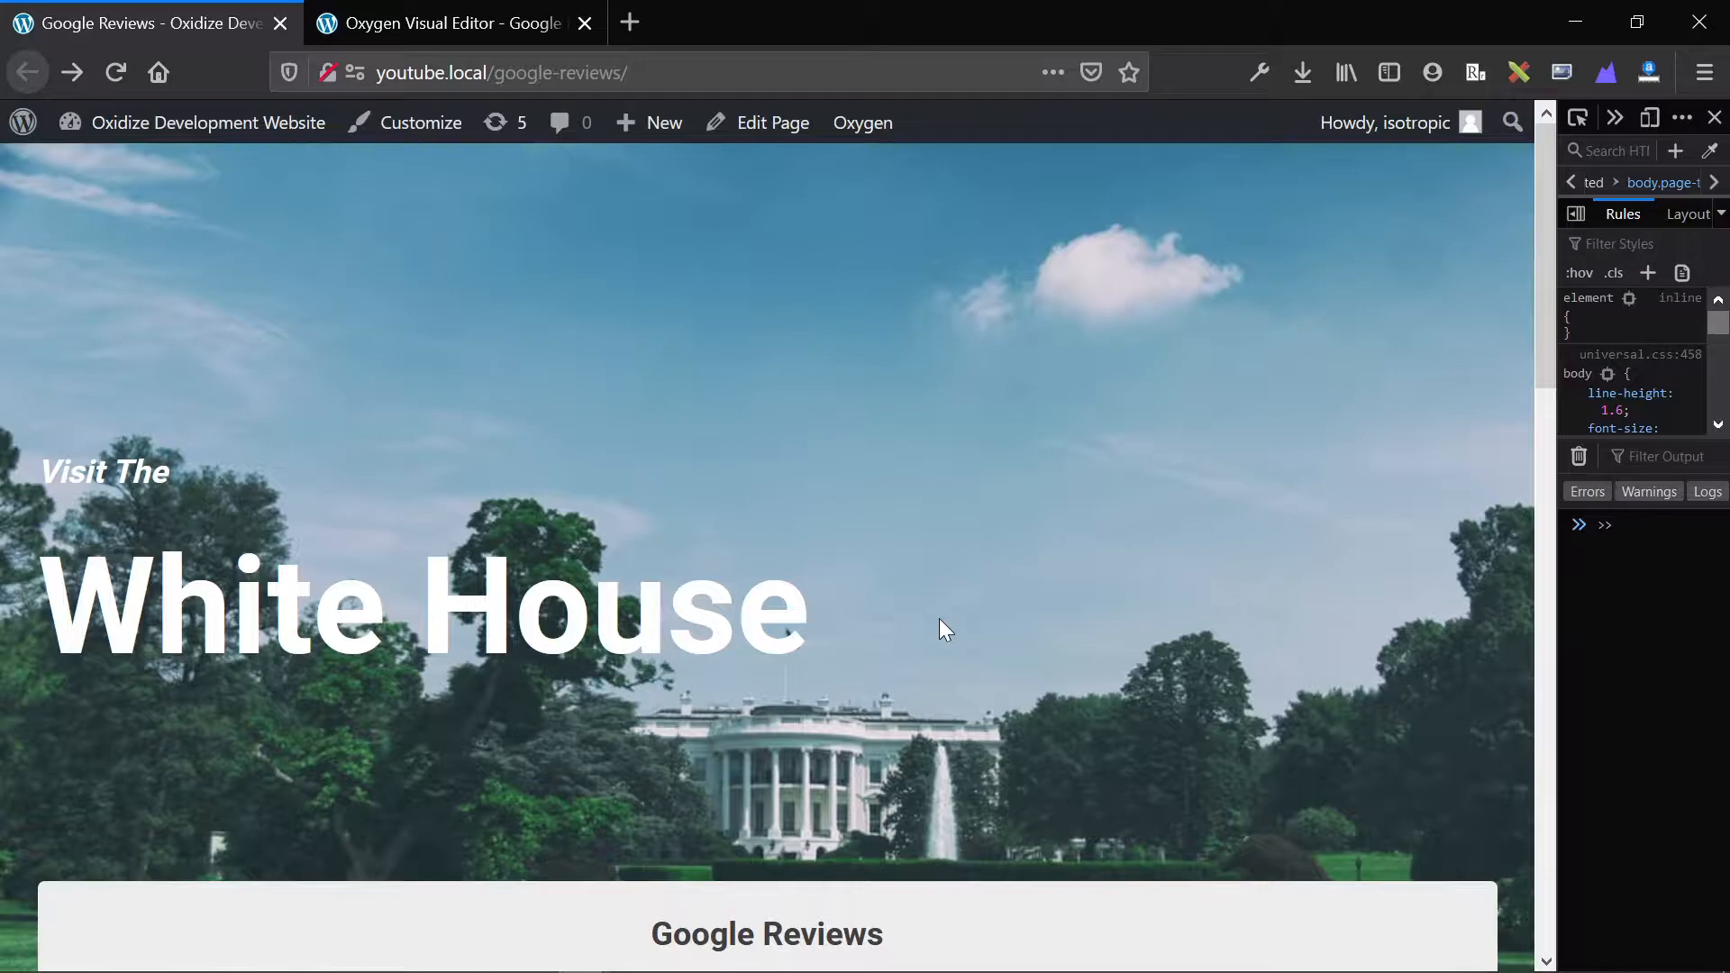
scroll(939, 621, down, 6)
scroll(940, 622, down, 3)
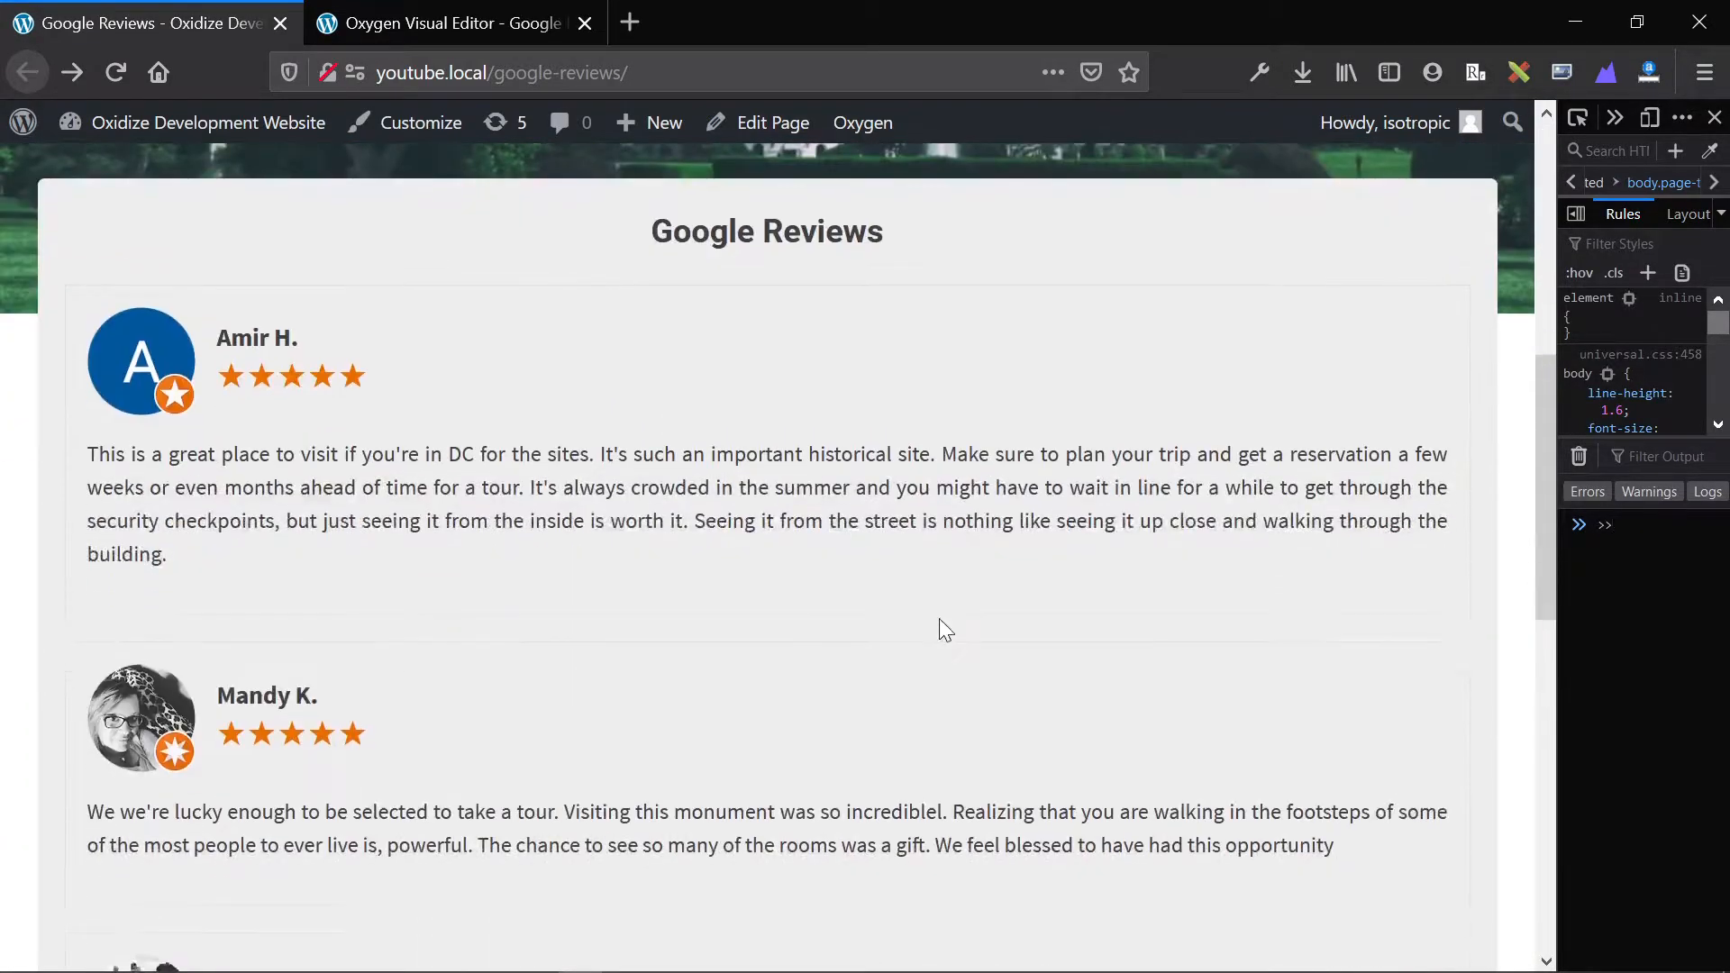
scroll(940, 622, down, 5)
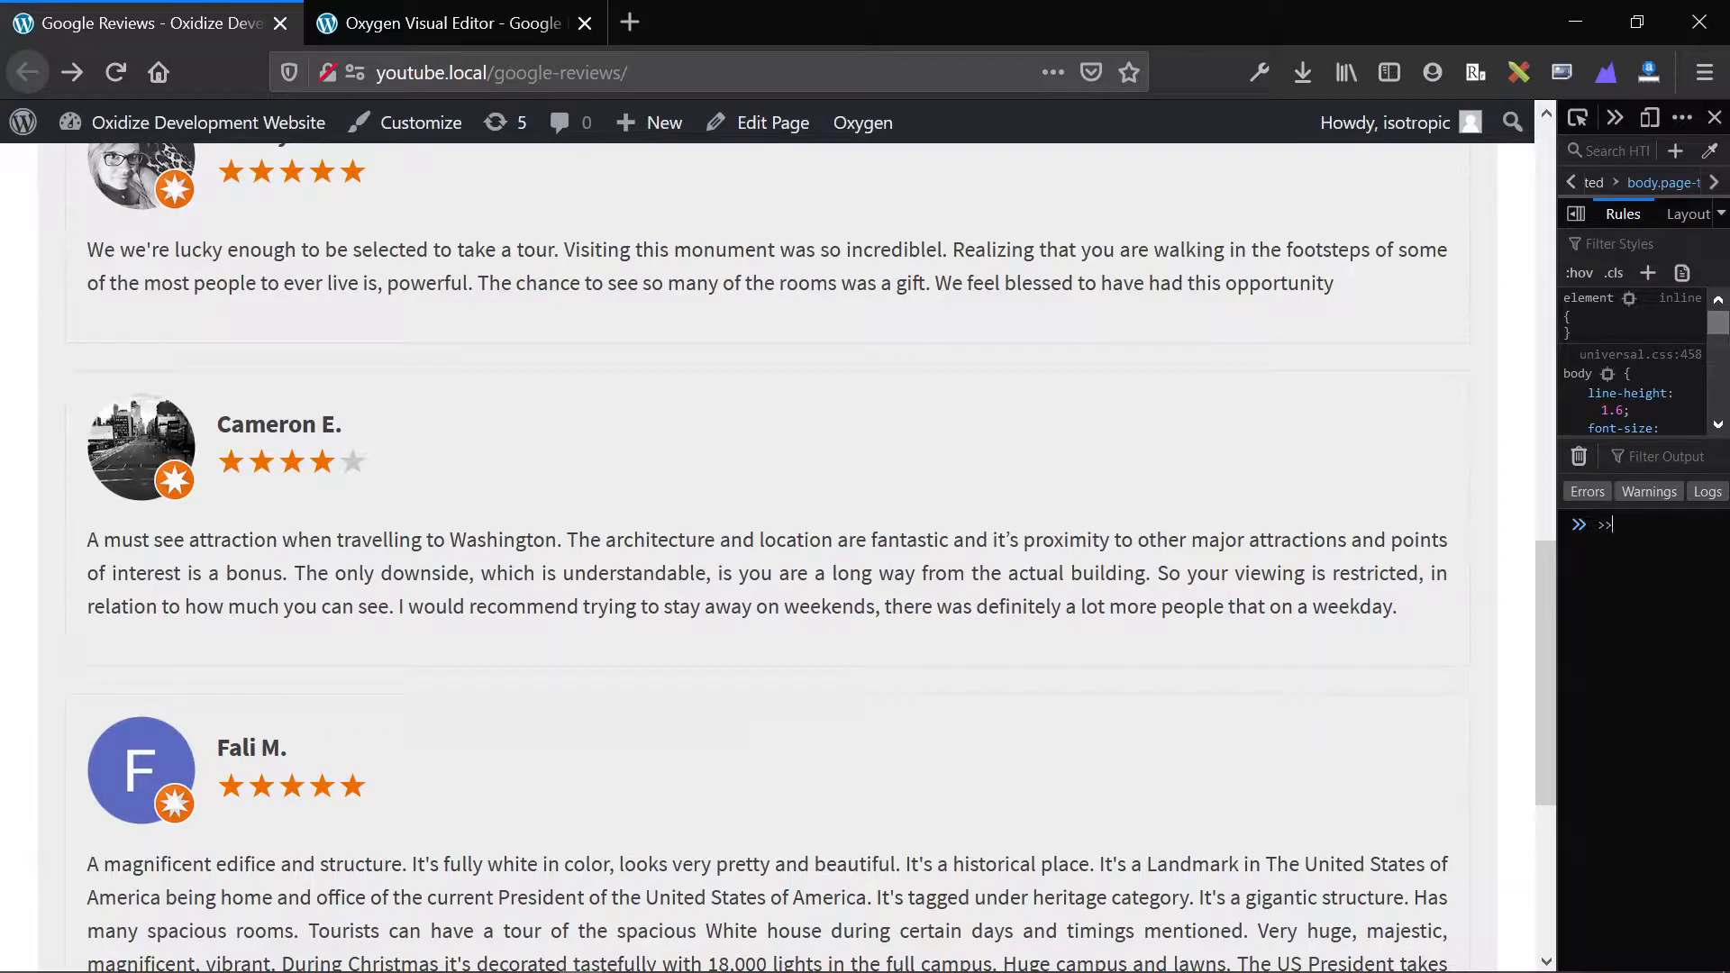
scroll(937, 620, down, 5)
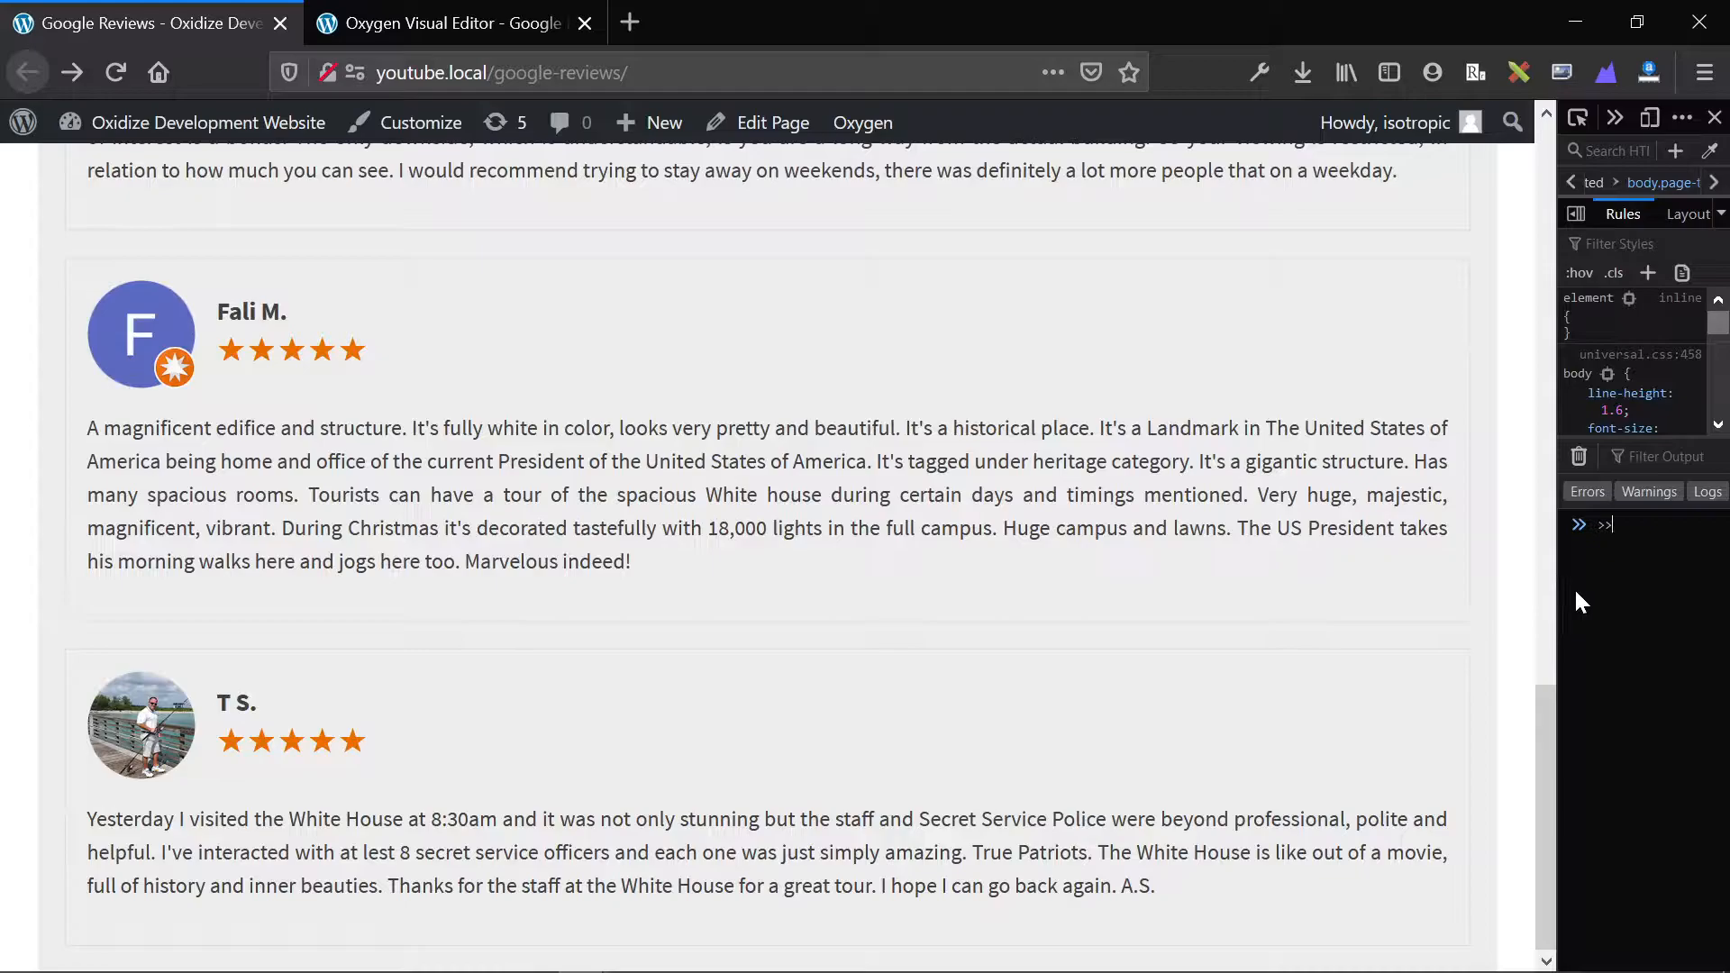
Widen the developer tools to narrow the page and examine how the hero and Google Reviews layout adapts
drag(1557, 590, 1052, 631)
scroll(711, 621, up, 15)
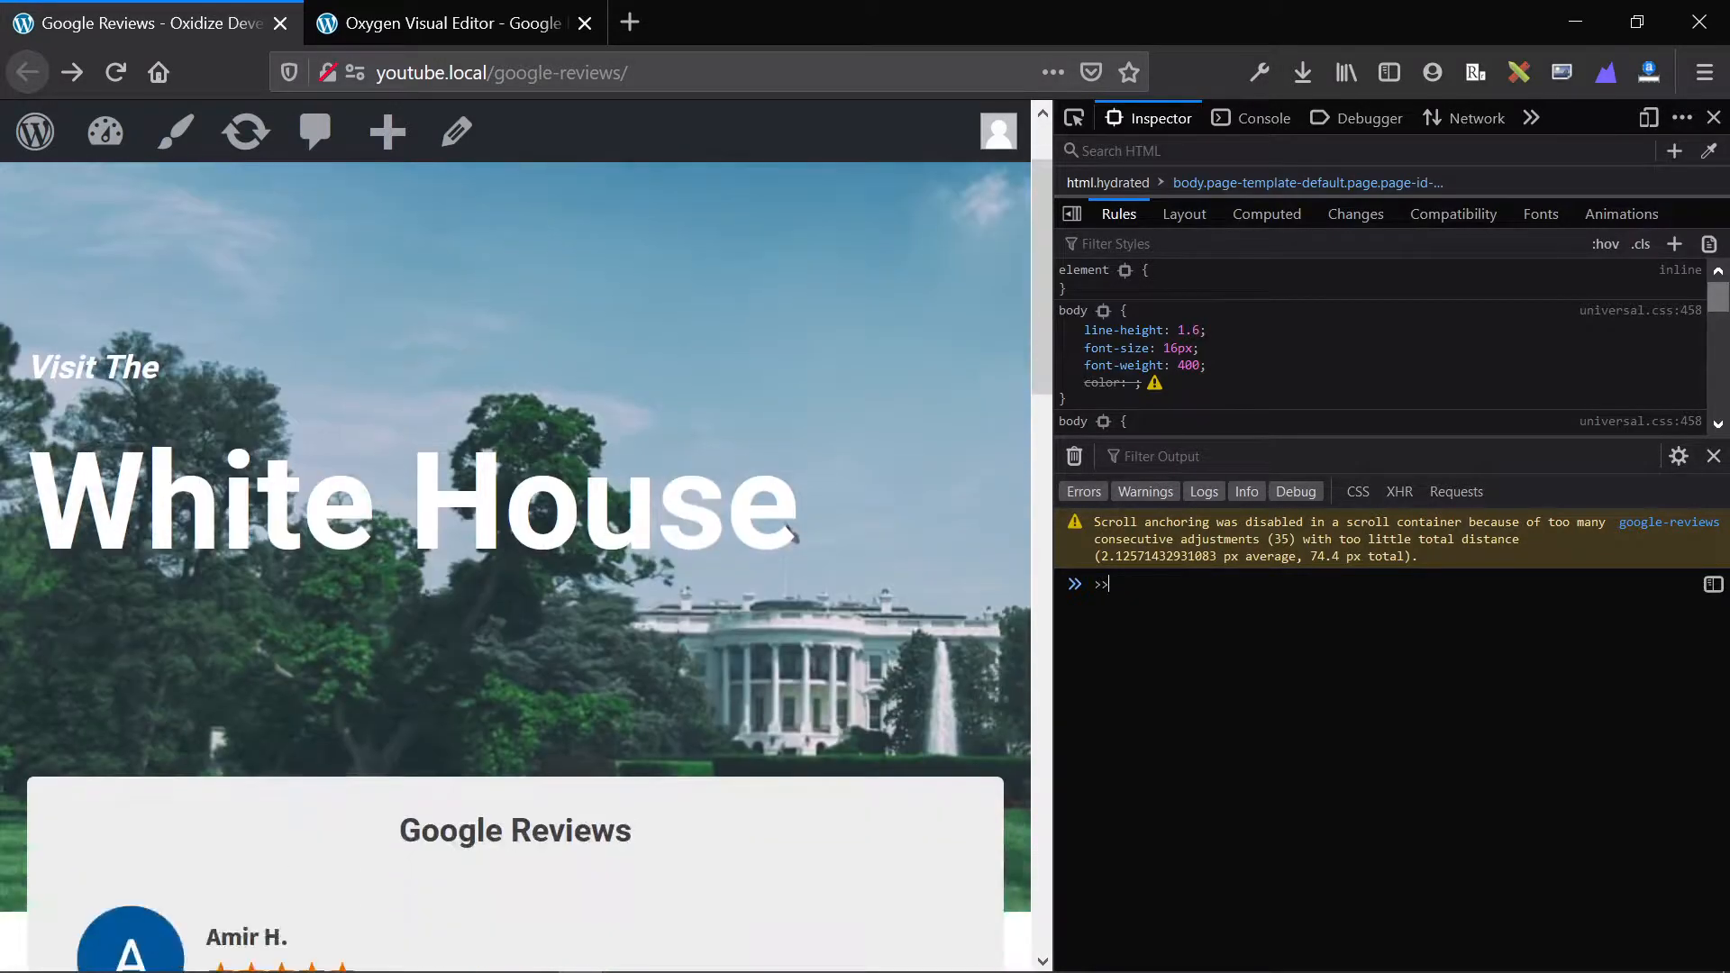
scroll(711, 622, down, 6)
scroll(711, 622, down, 14)
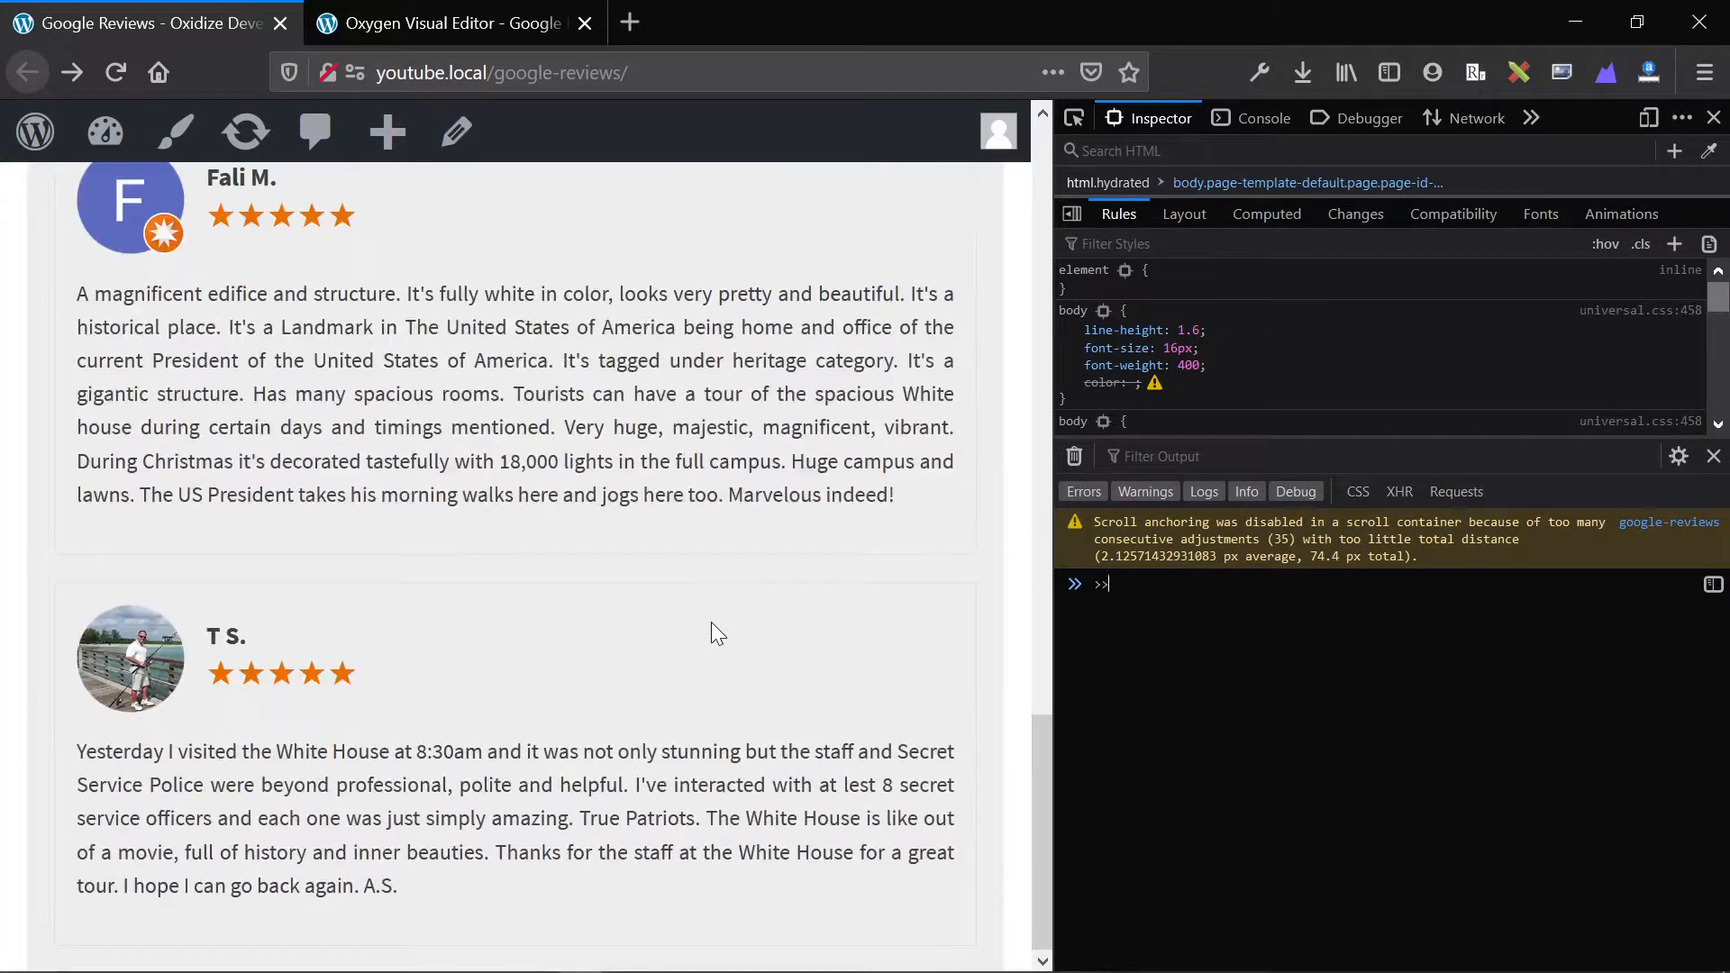
scroll(711, 621, up, 7)
scroll(705, 618, up, 13)
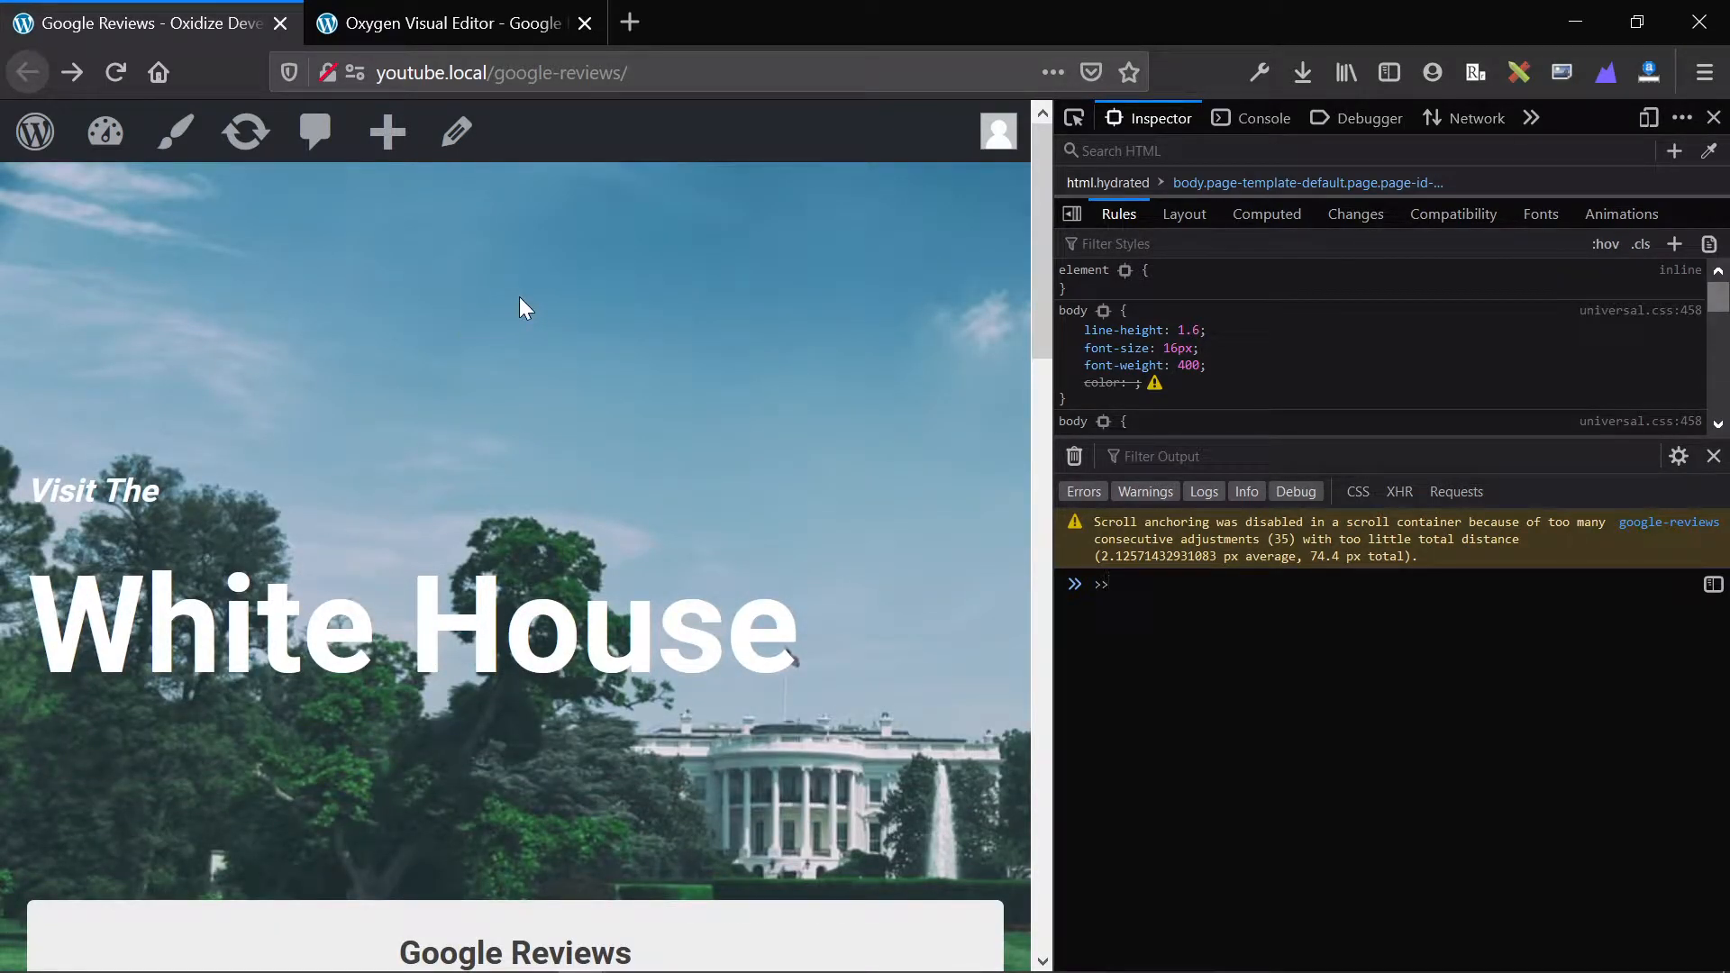
scroll(340, 360, down, 13)
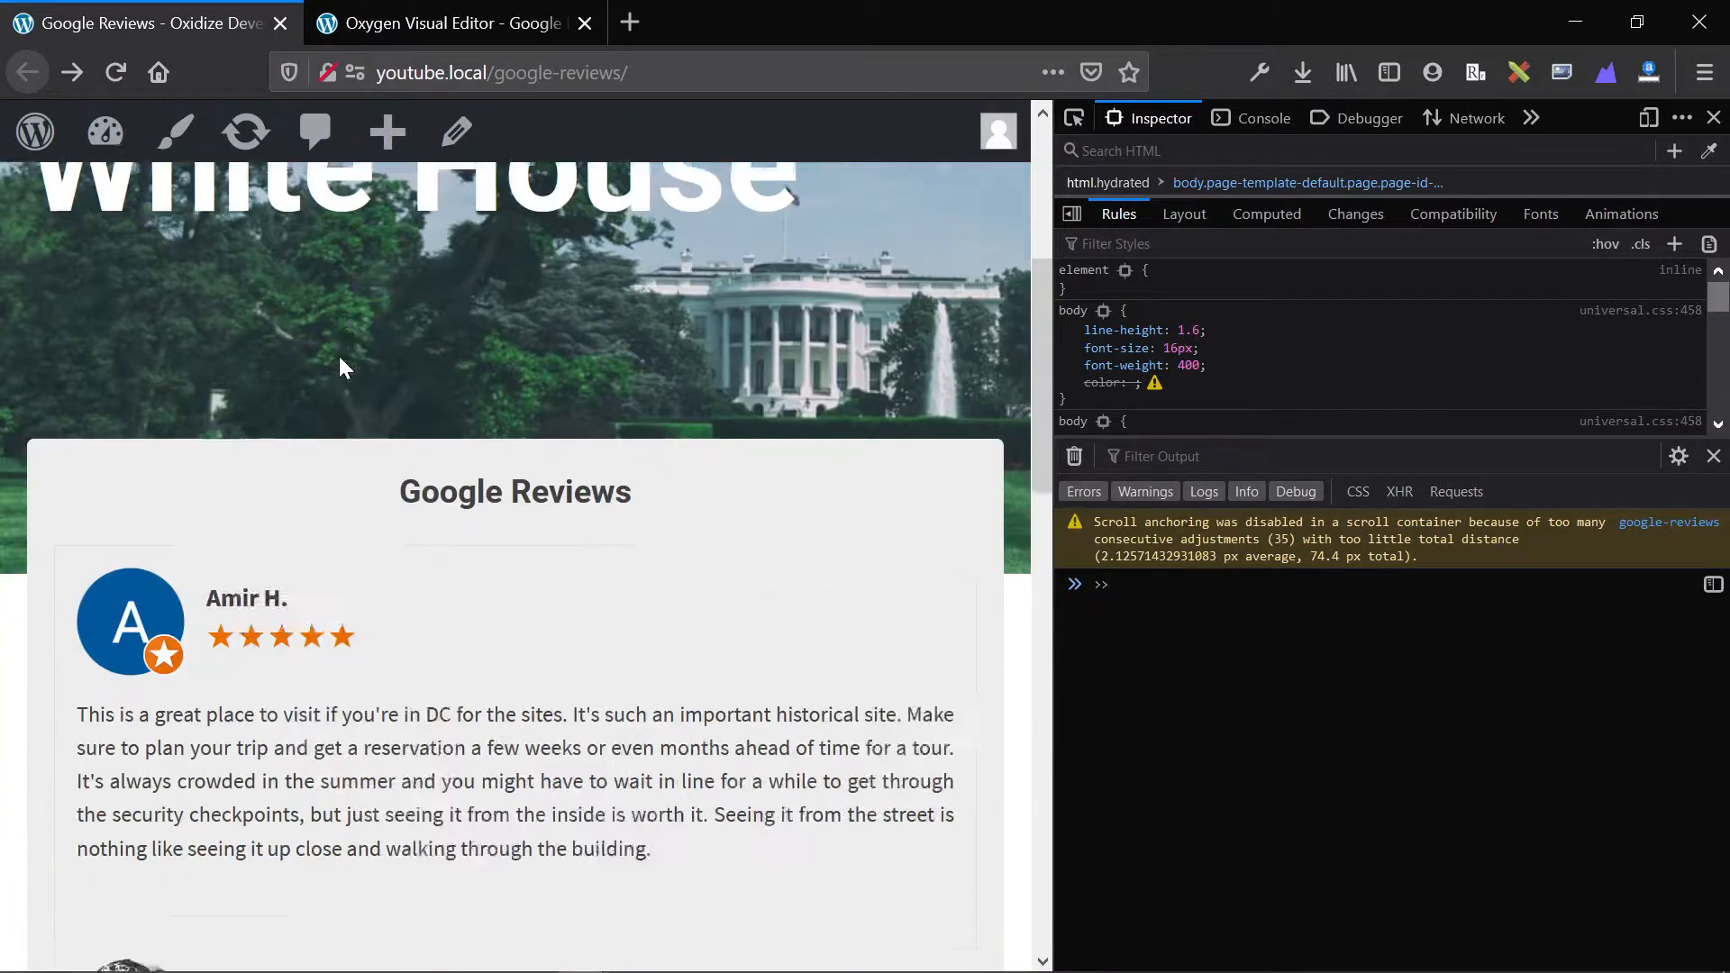
scroll(339, 361, up, 7)
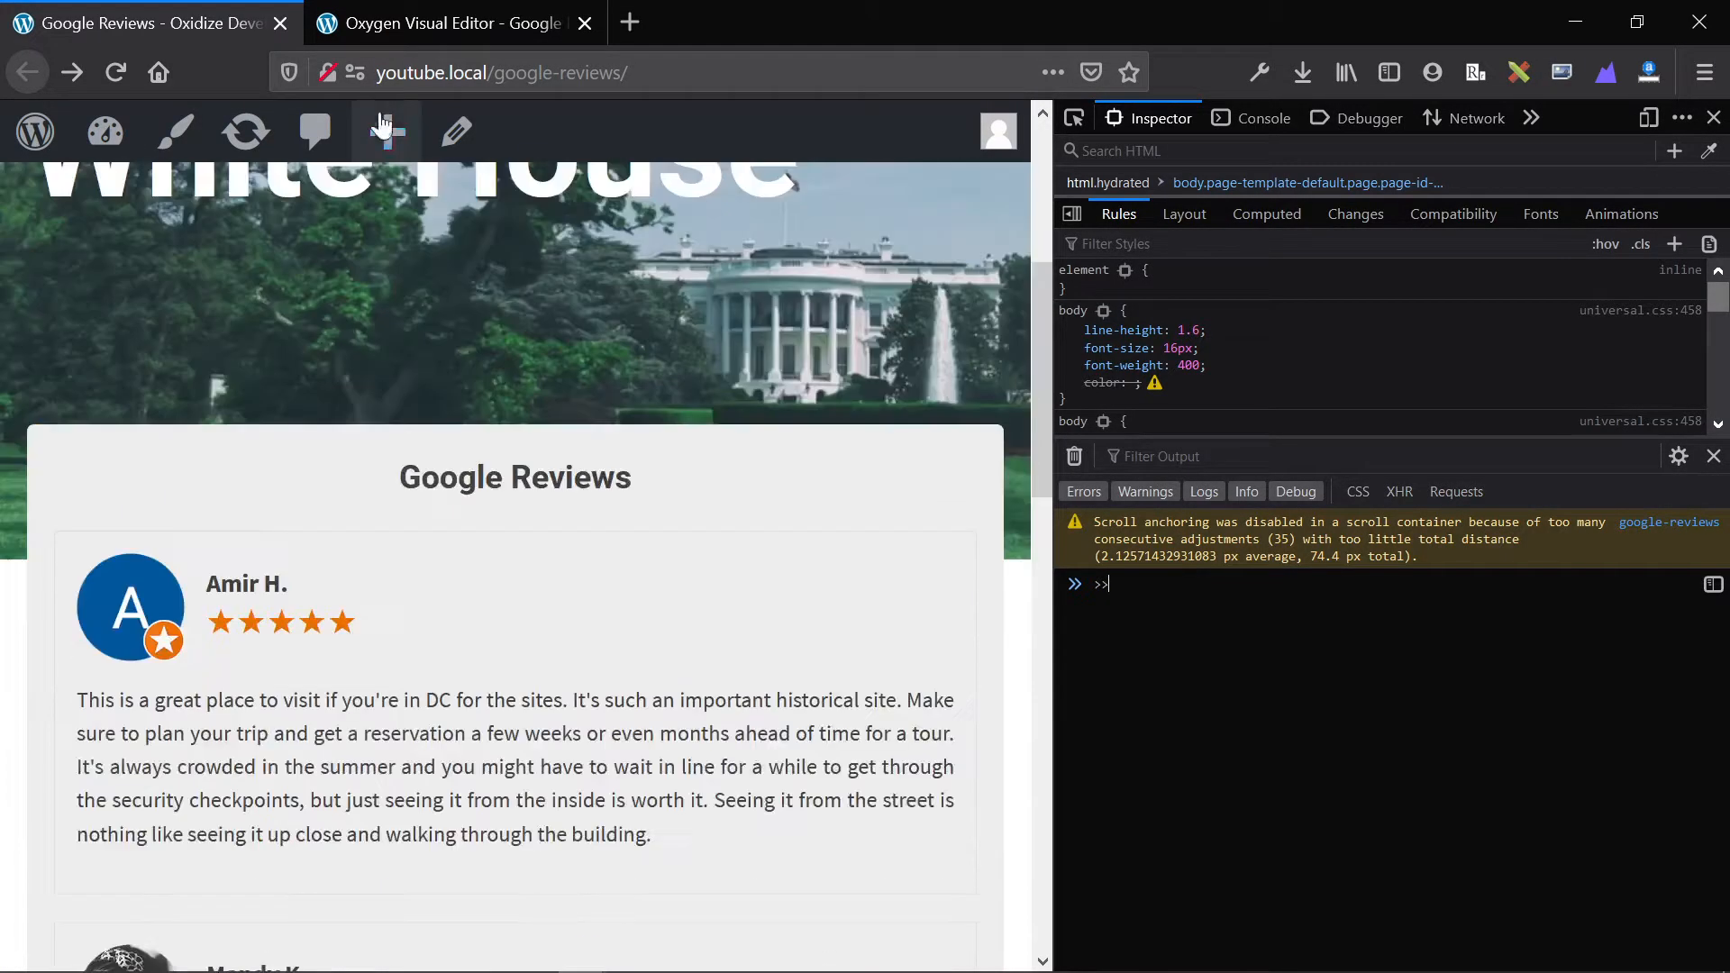
Switch to the Oxygen editor and open the PHP & HTML code of the Google Reviews Code block in Section (#4)
click(396, 22)
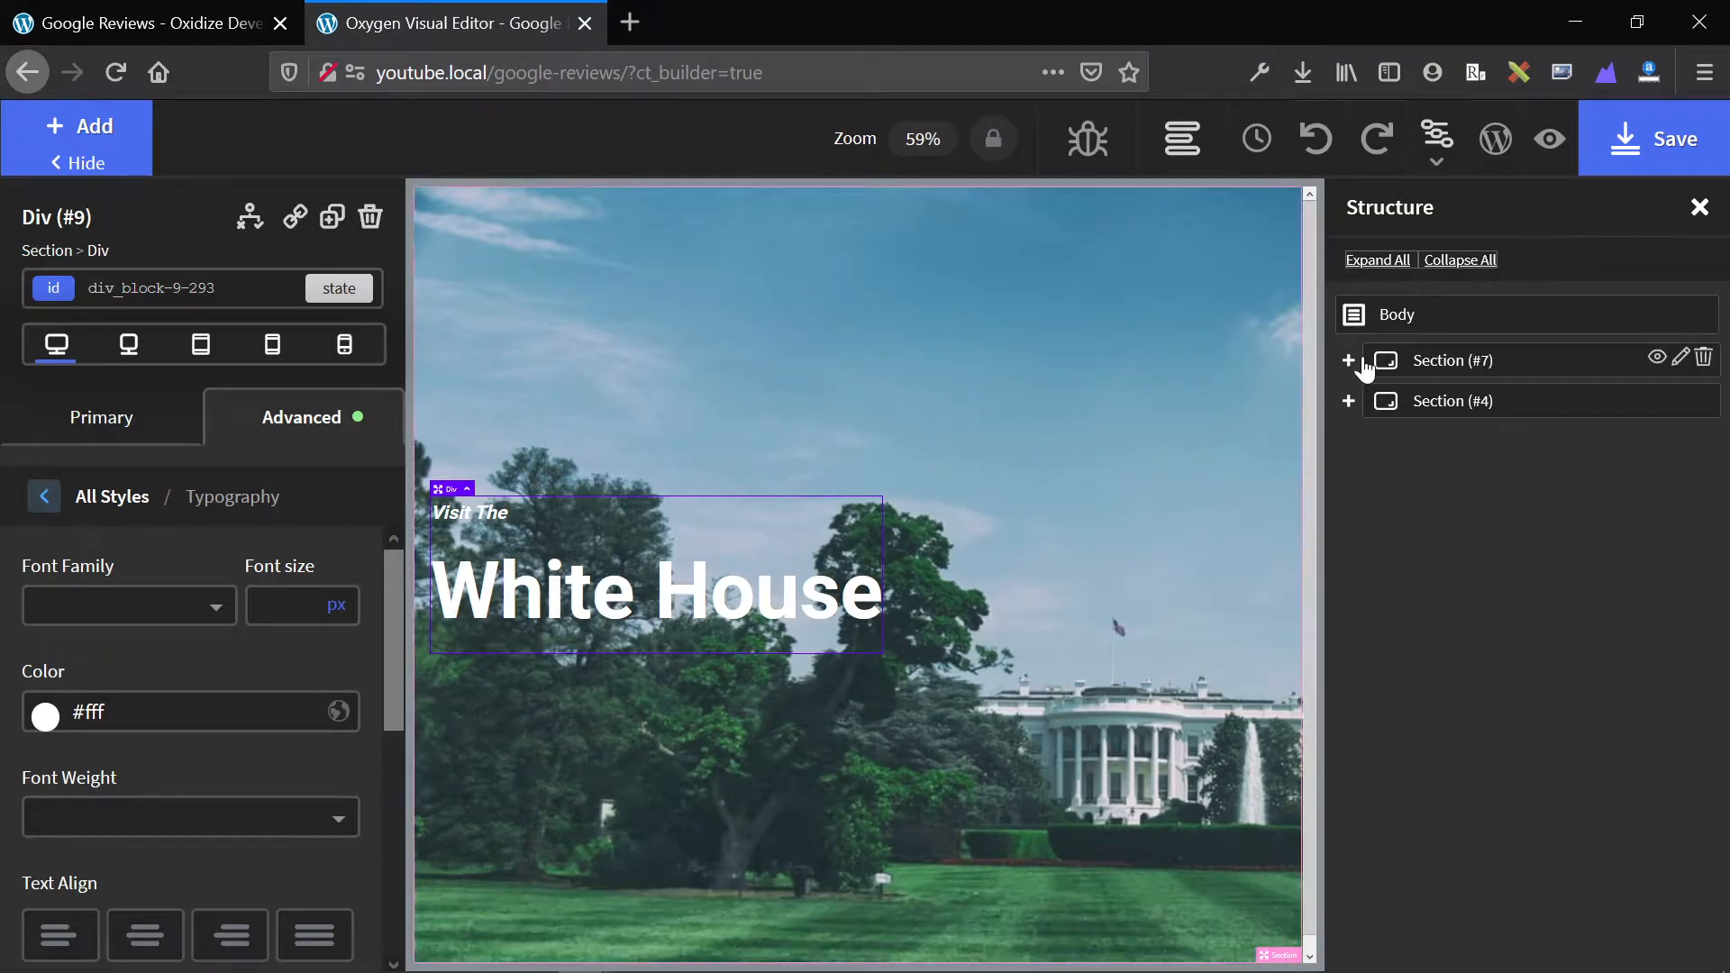
click(1349, 401)
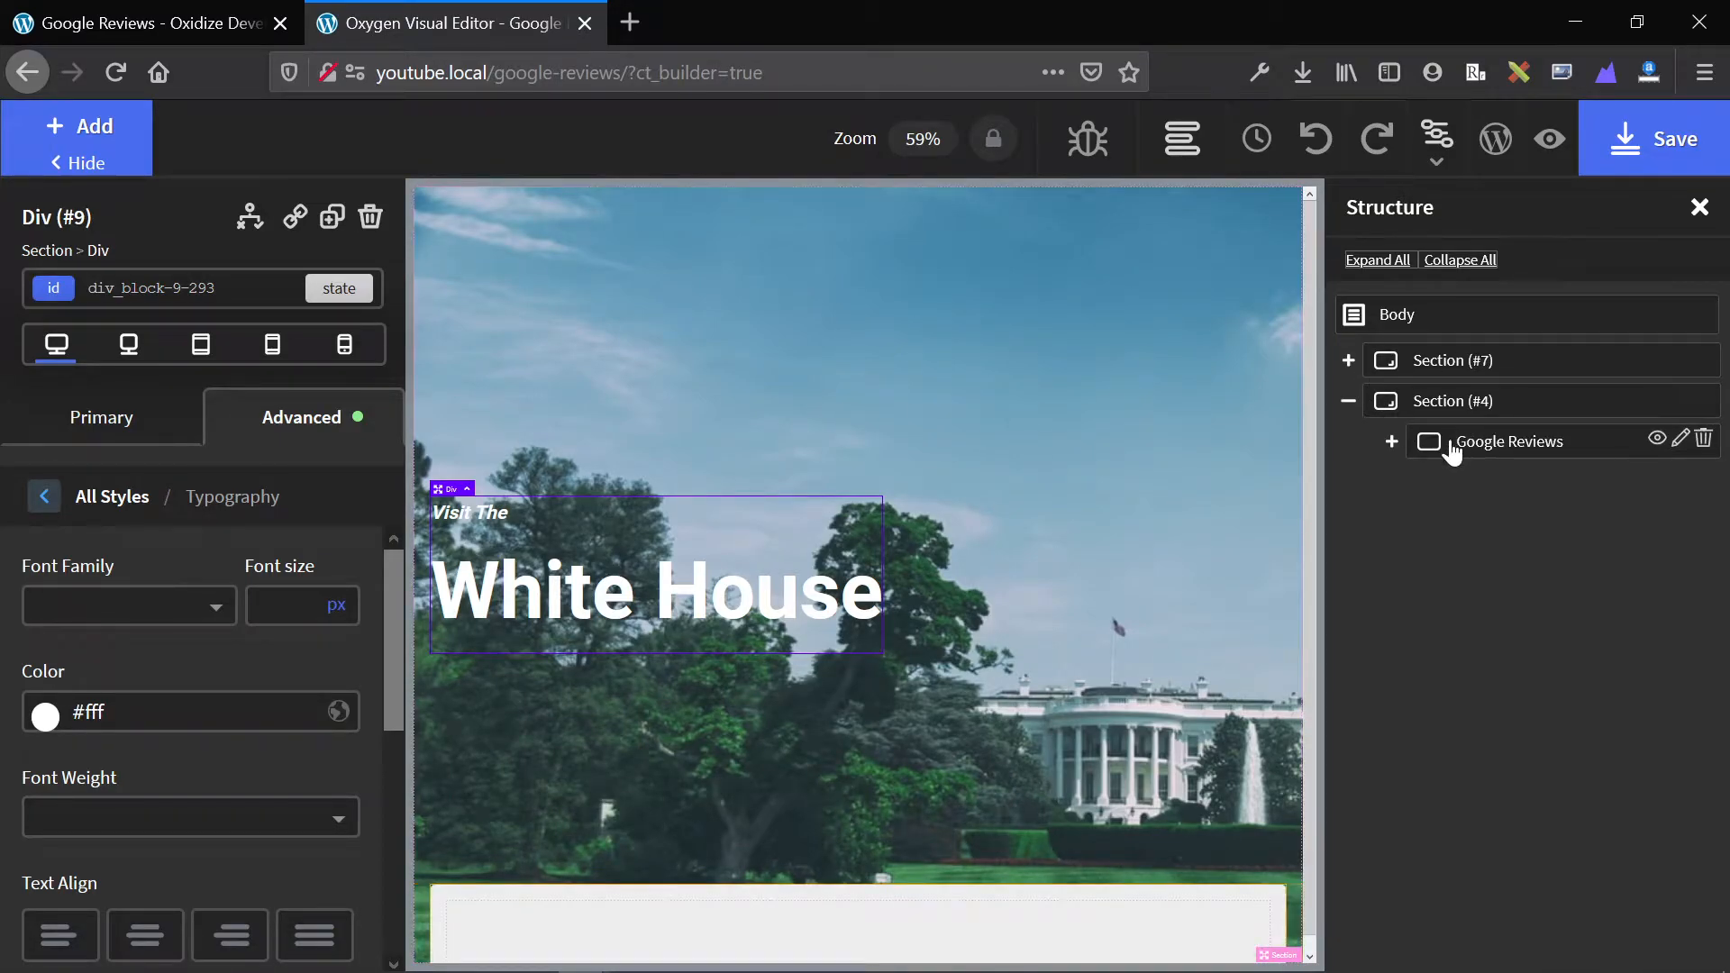
click(1394, 442)
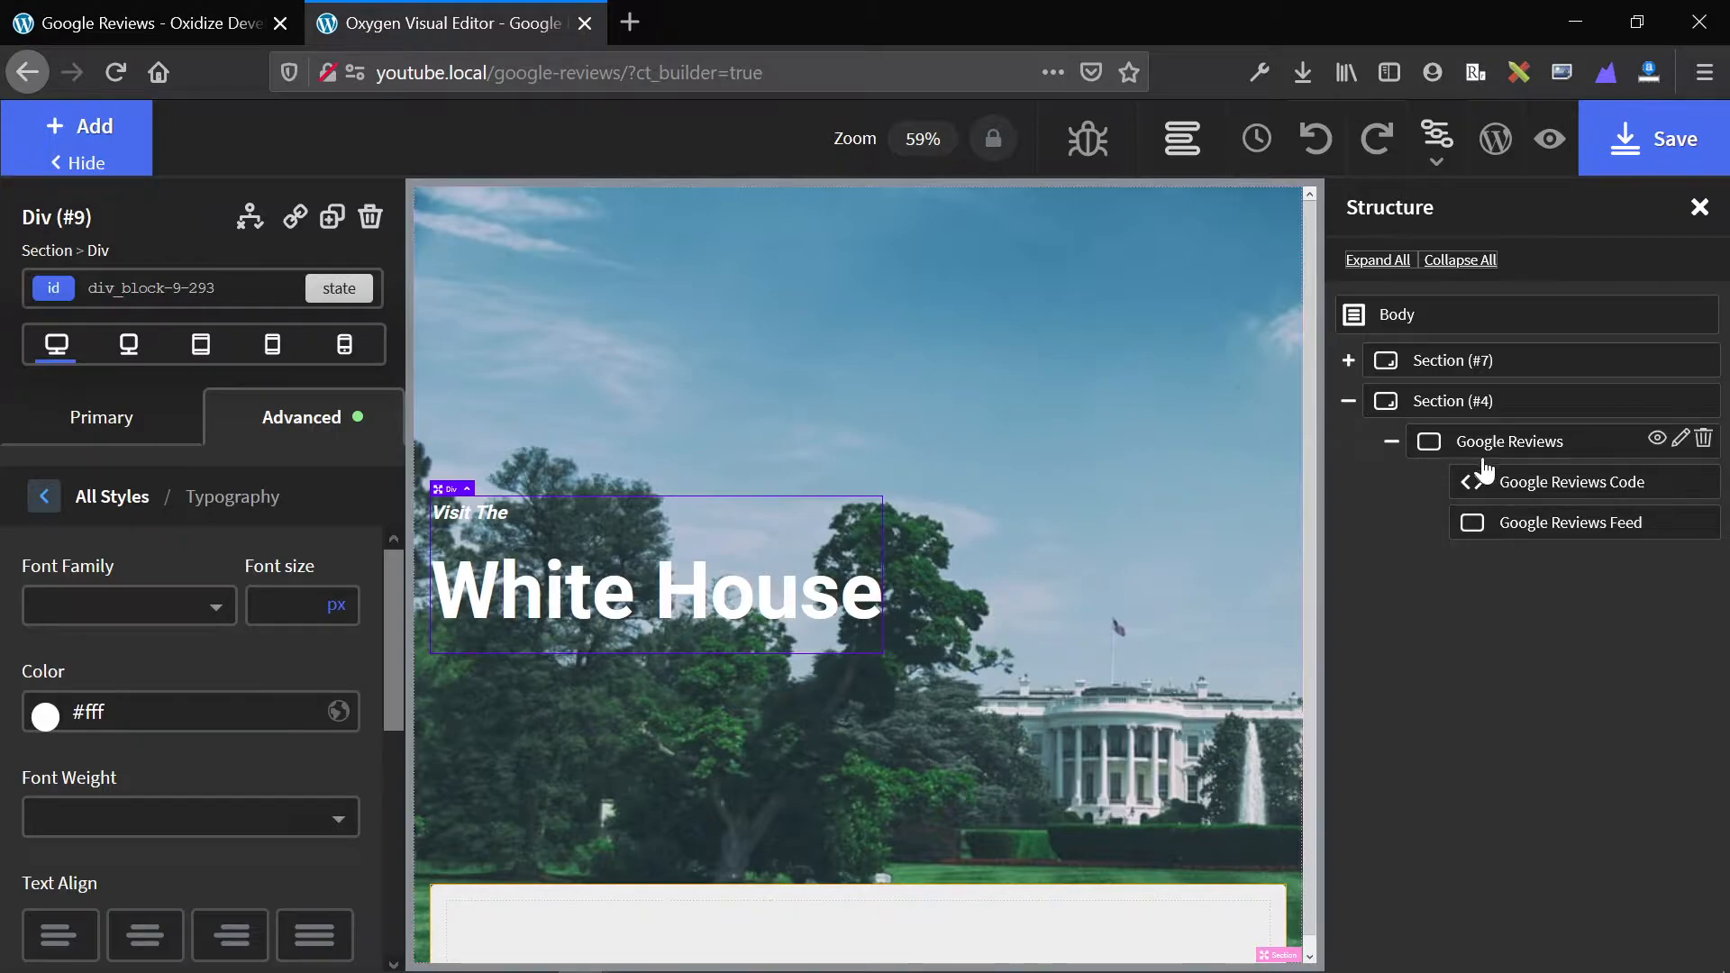
click(1526, 486)
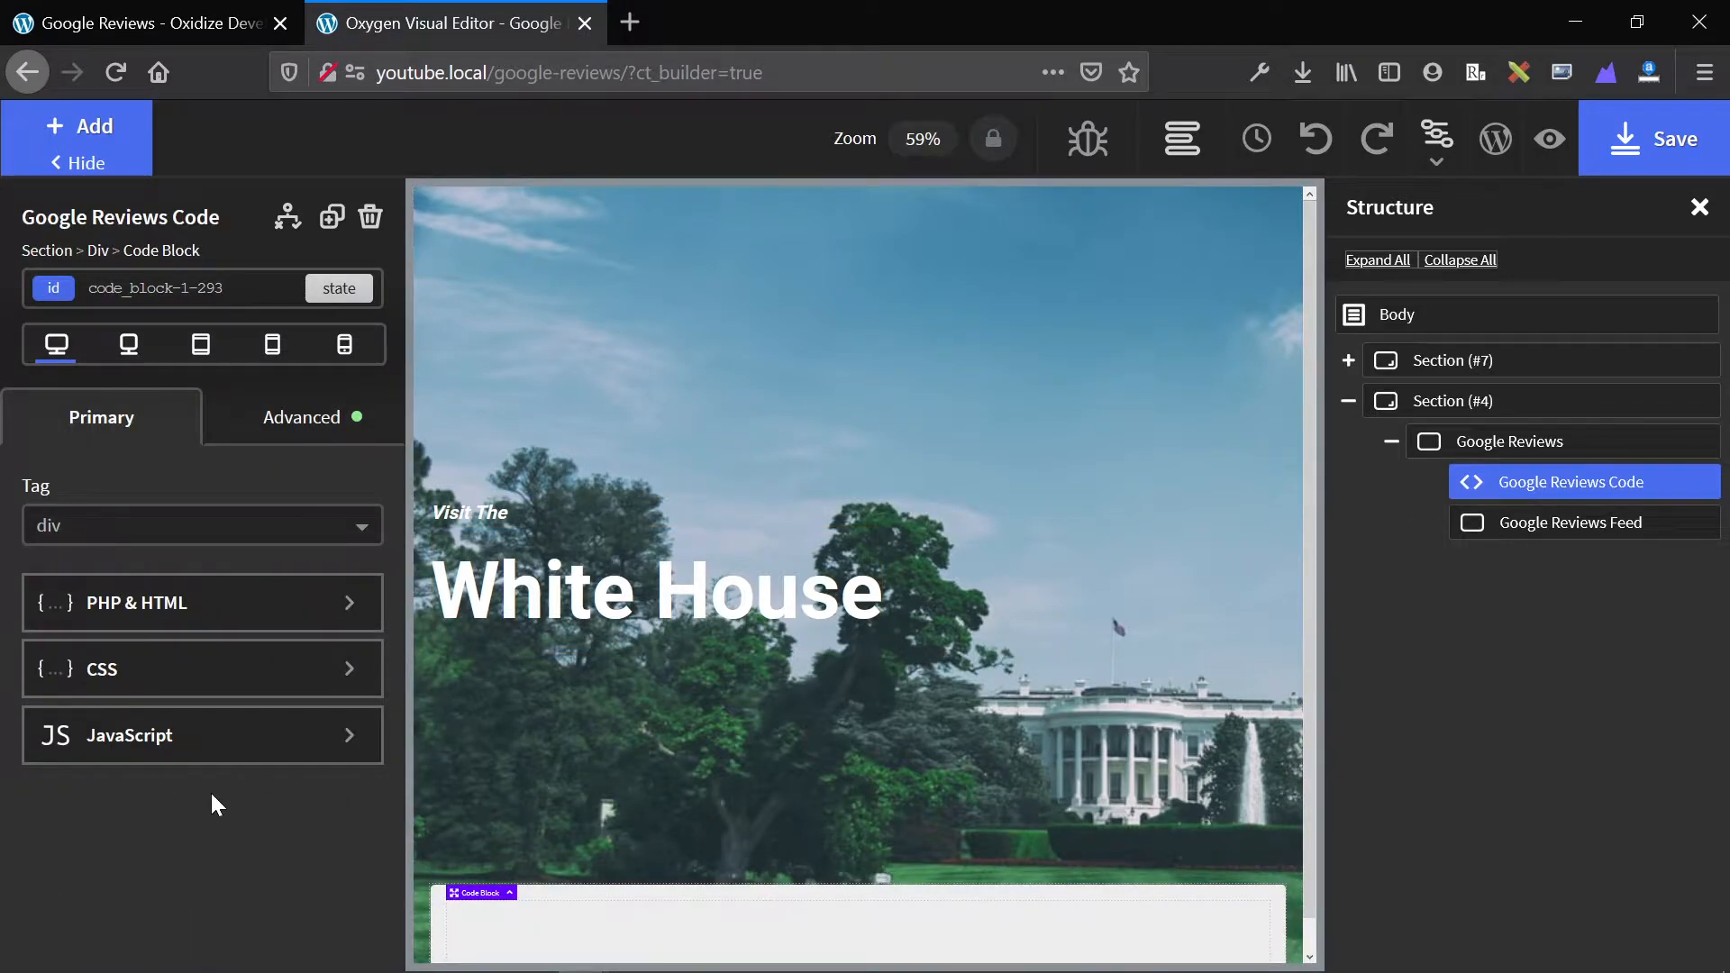
click(236, 613)
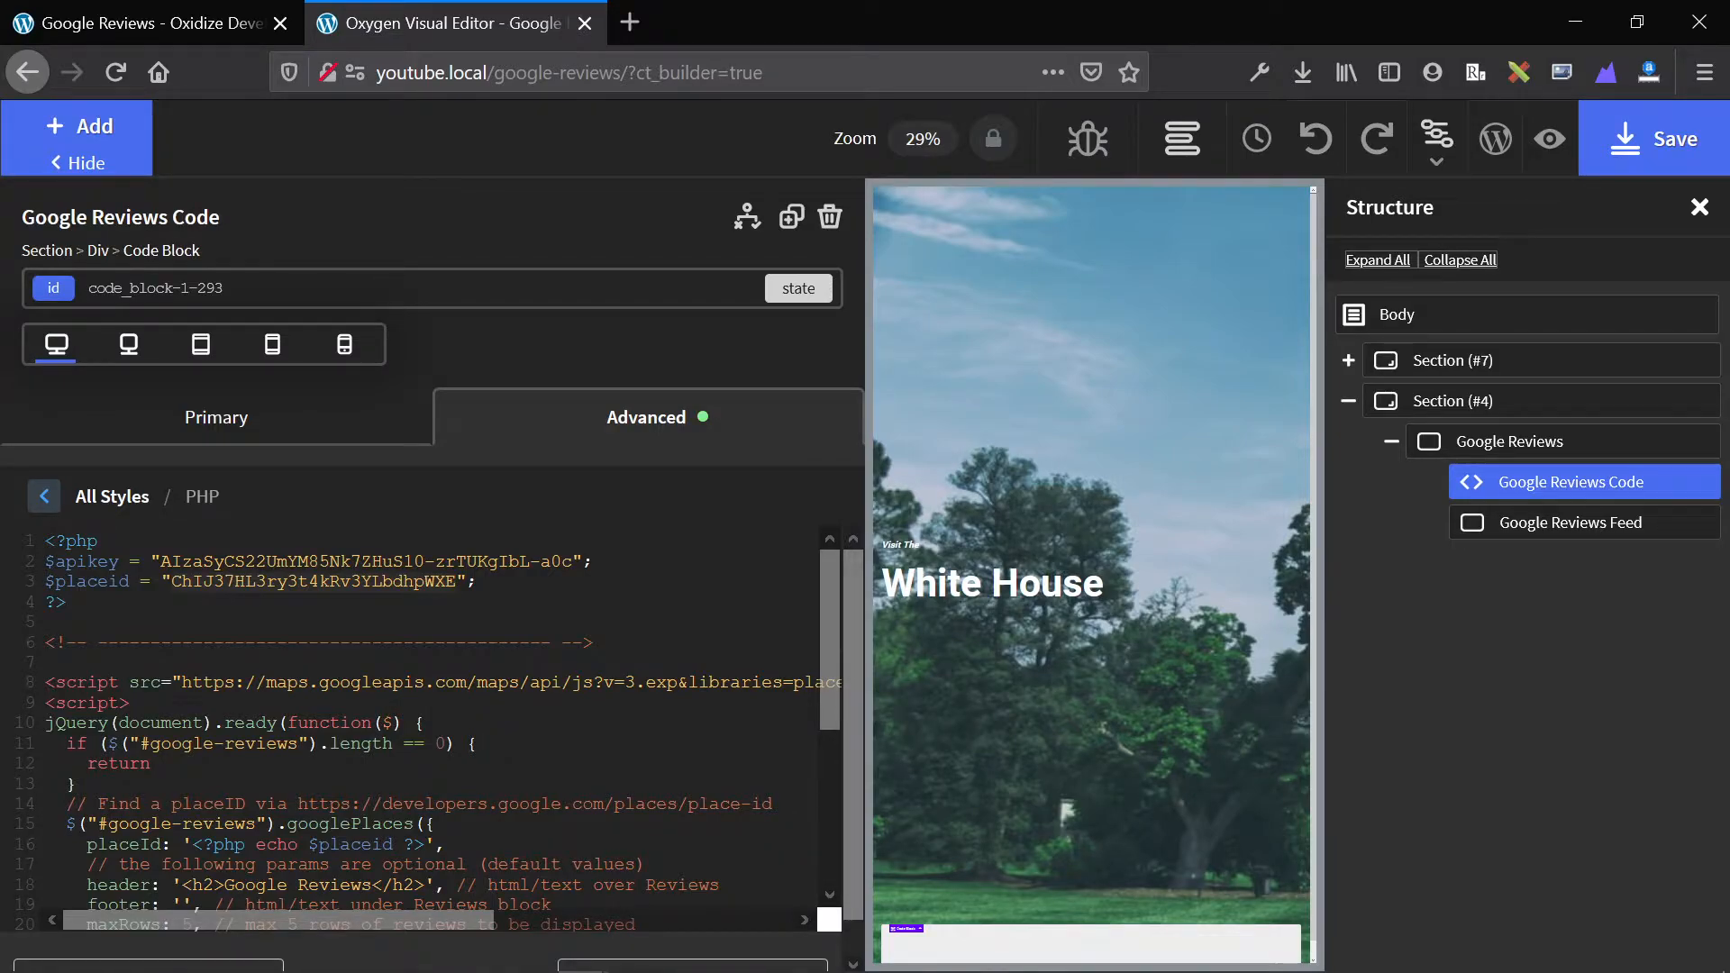
Apply the Google Reviews Code block's PHP code and examine its googlePlaces parameters down to the closing script tag
scroll(203, 937, down, 1)
click(203, 946)
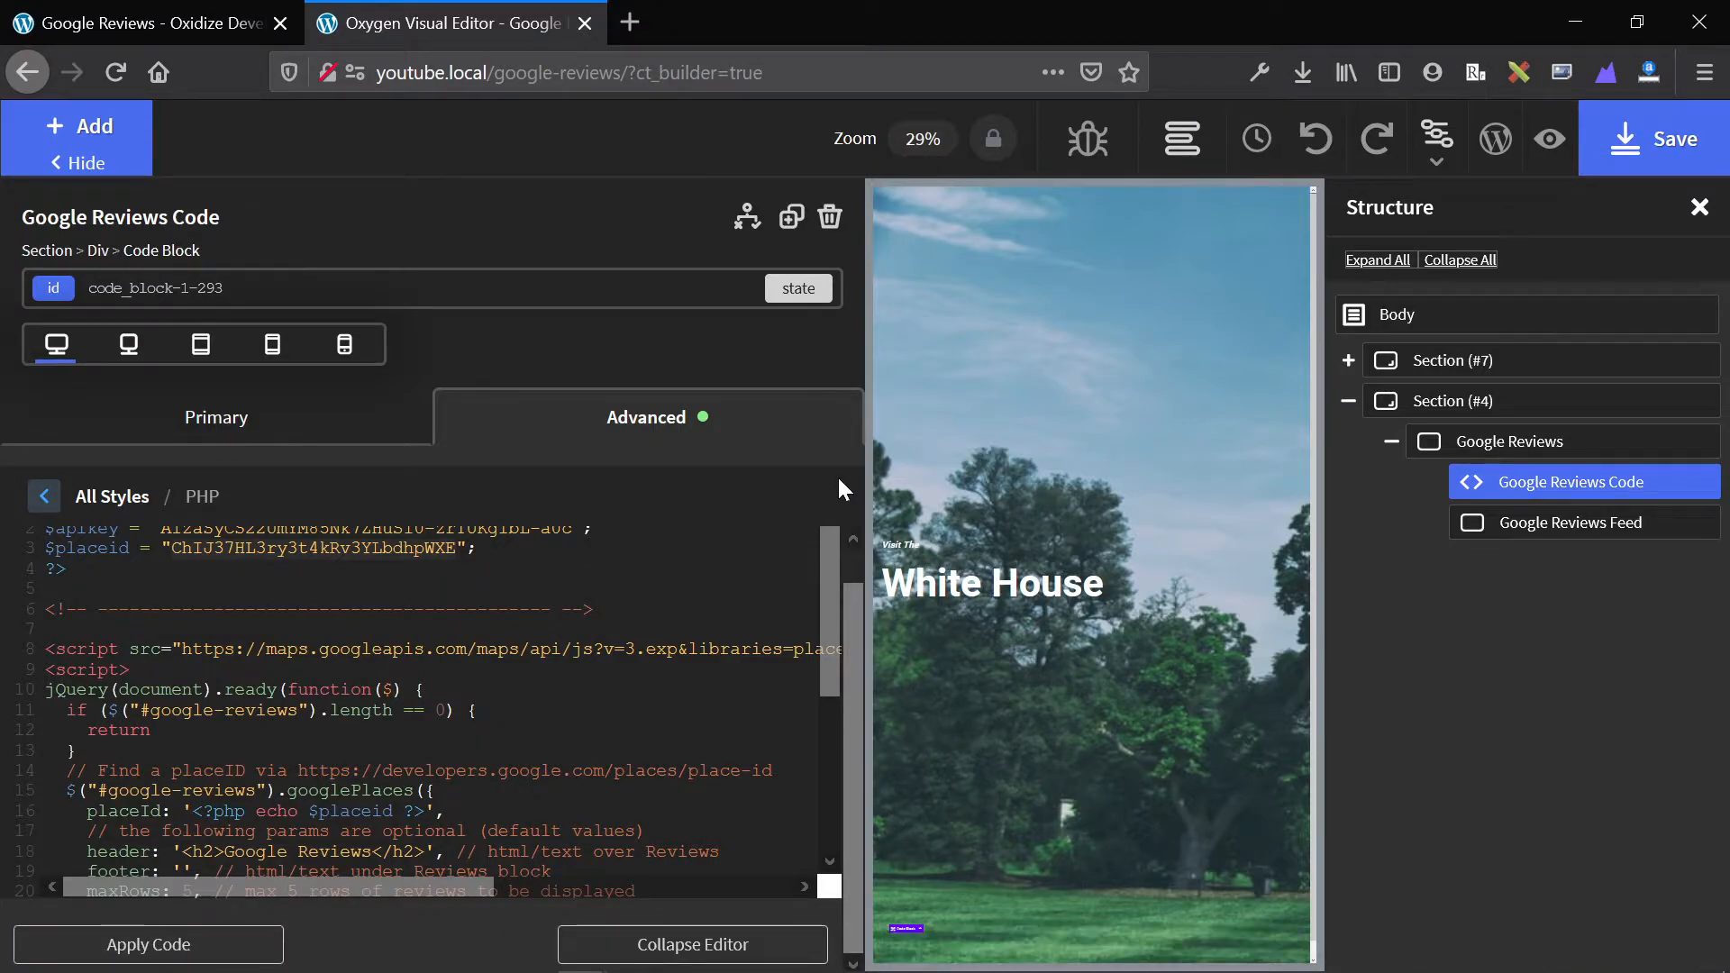
scroll(430, 711, down, 2)
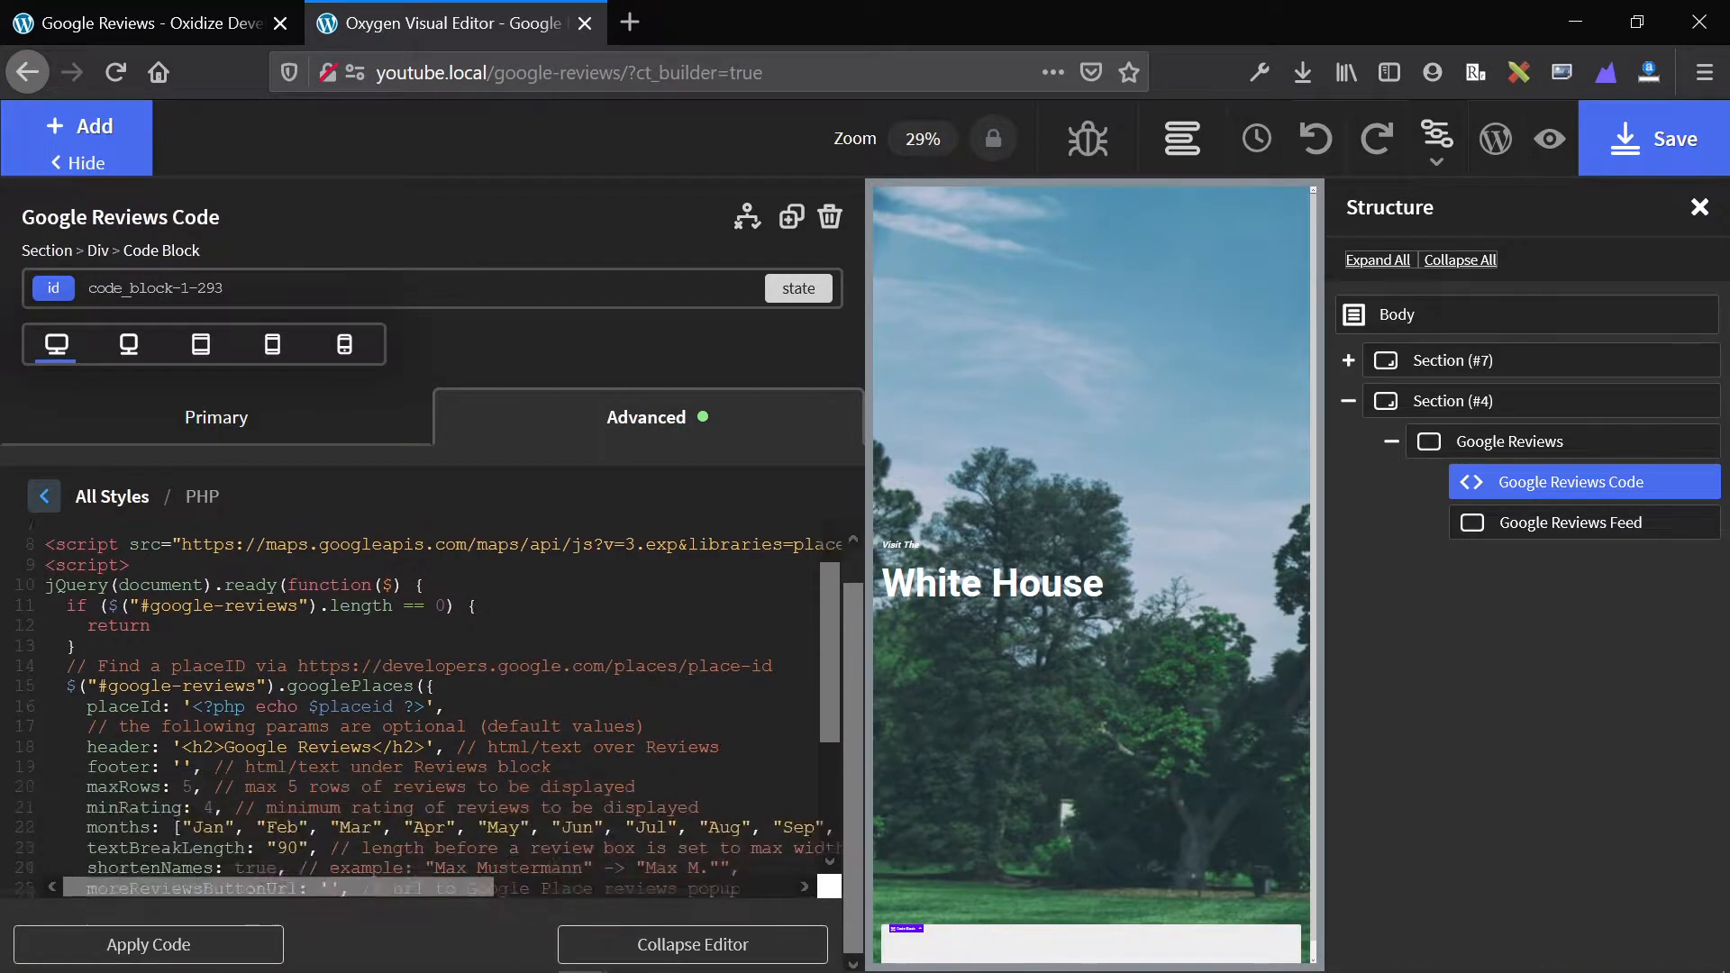
scroll(430, 702, down, 3)
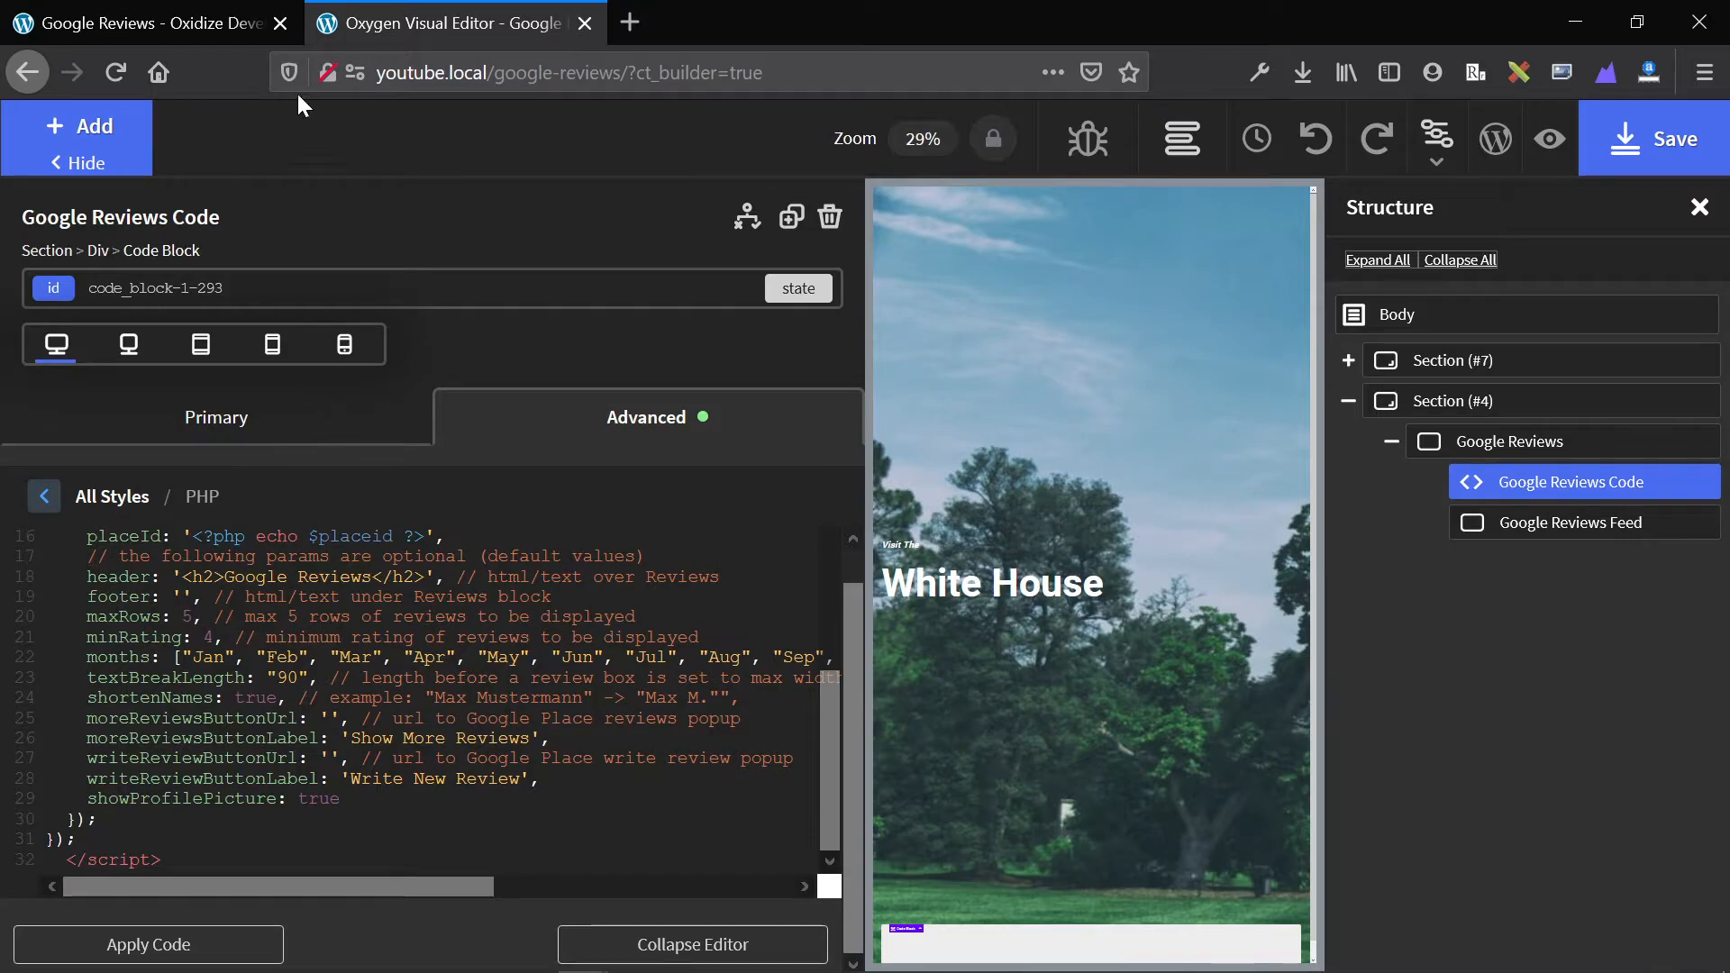
Check the reviews on the live page, and reapply the Google Reviews Code block's PHP code in the Oxygen editor
click(196, 21)
scroll(369, 342, down, 10)
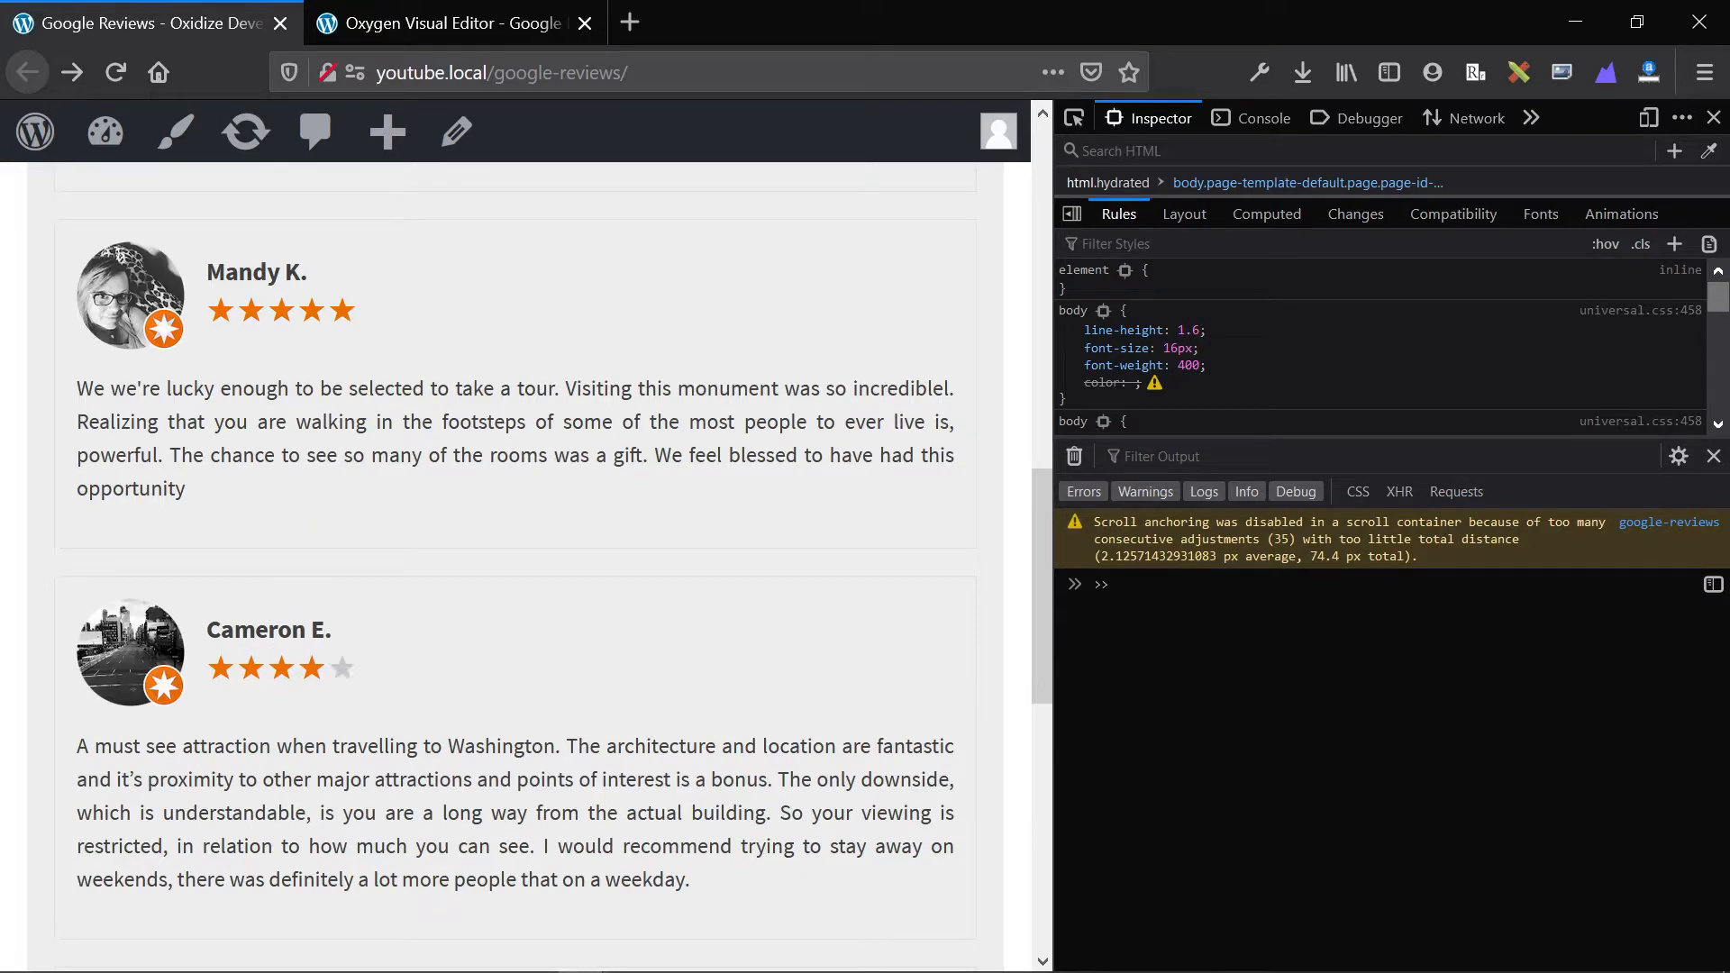
click(401, 23)
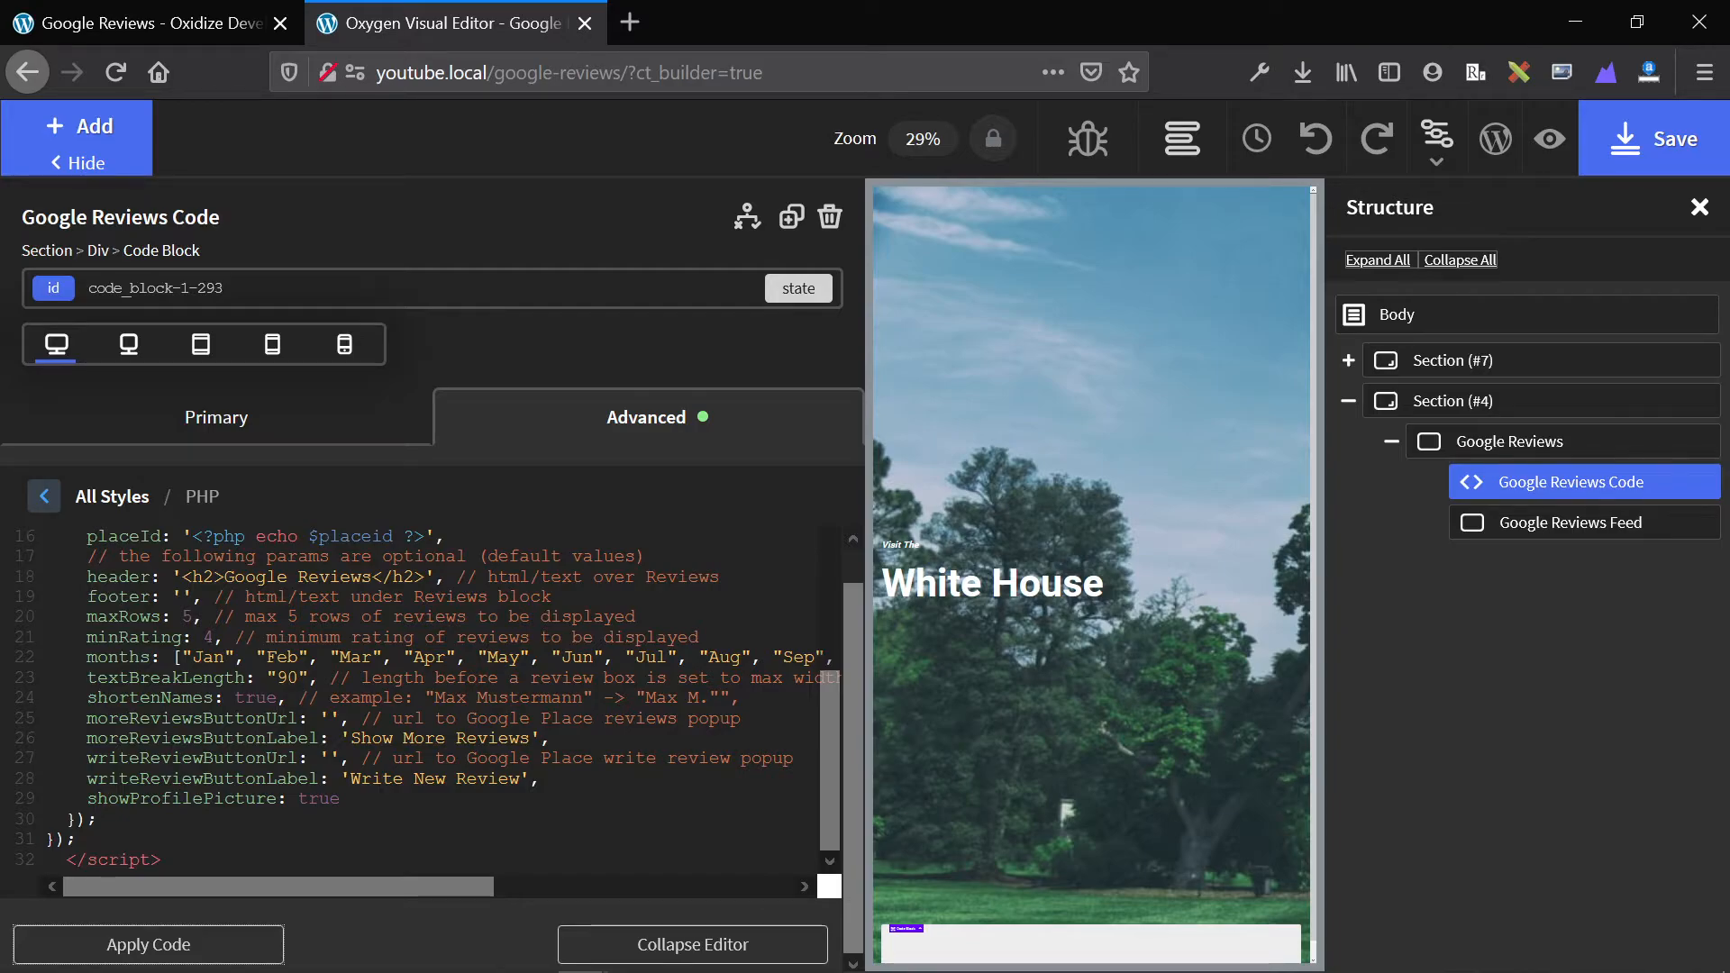
scroll(360, 721, up, 5)
click(240, 946)
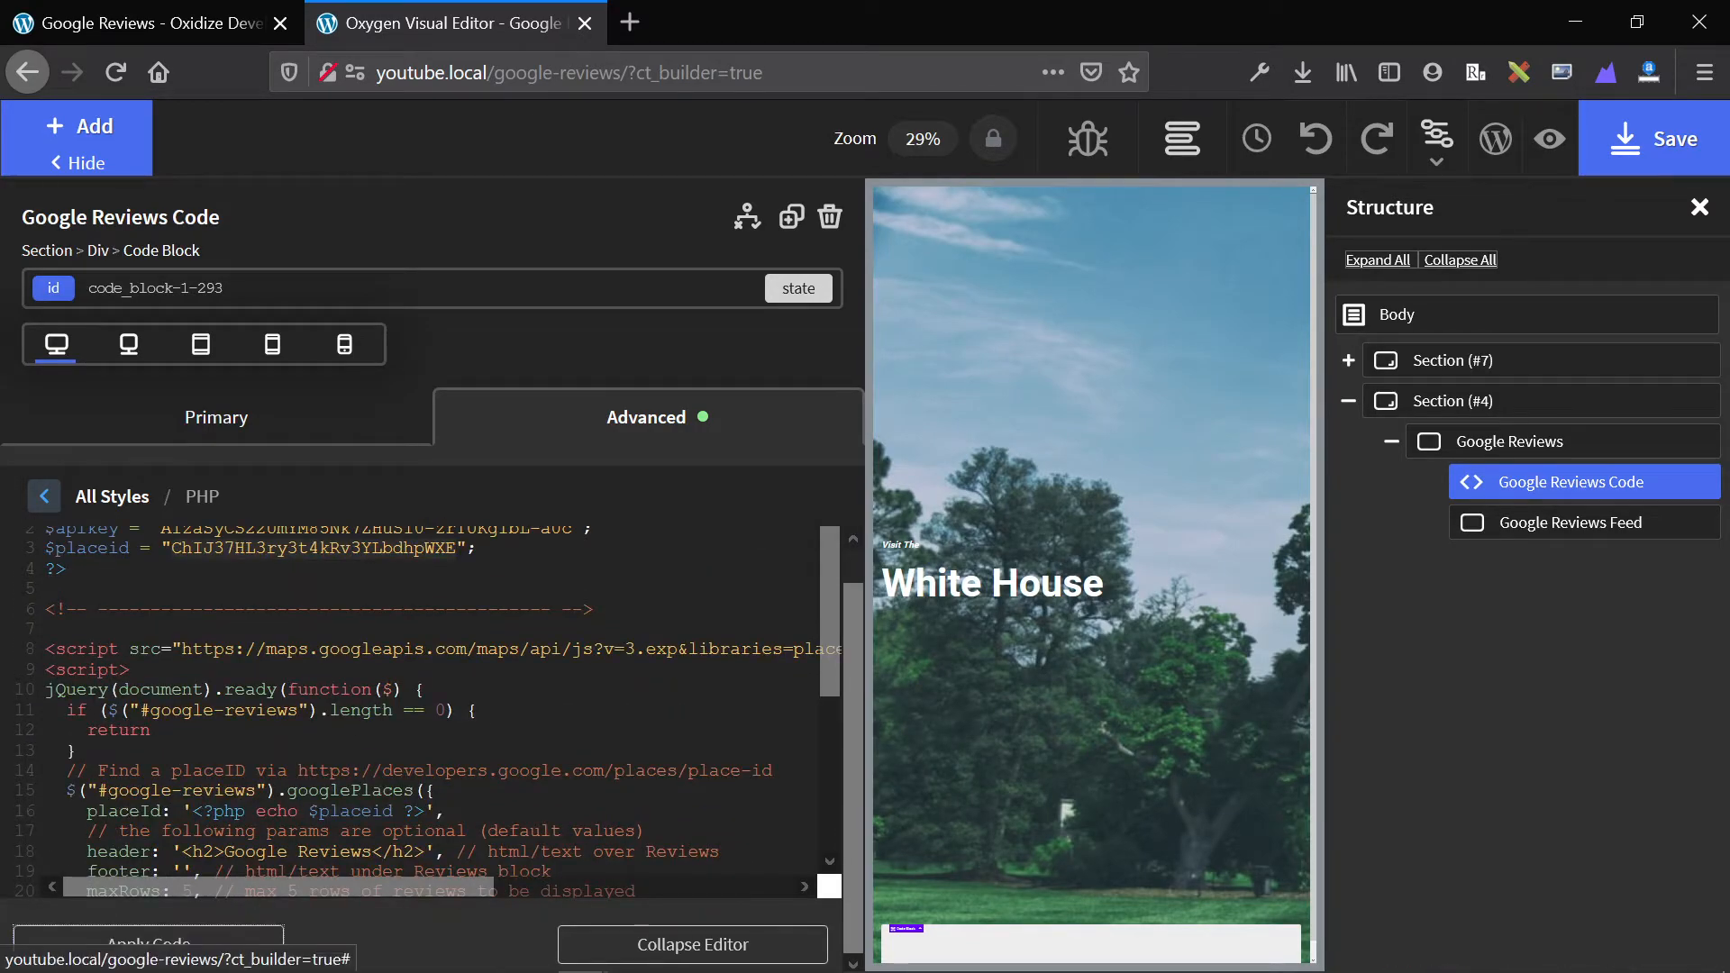
Inspect the Google Reviews div and the Google Reviews Feed div nested inside it
mouse_move(1484, 448)
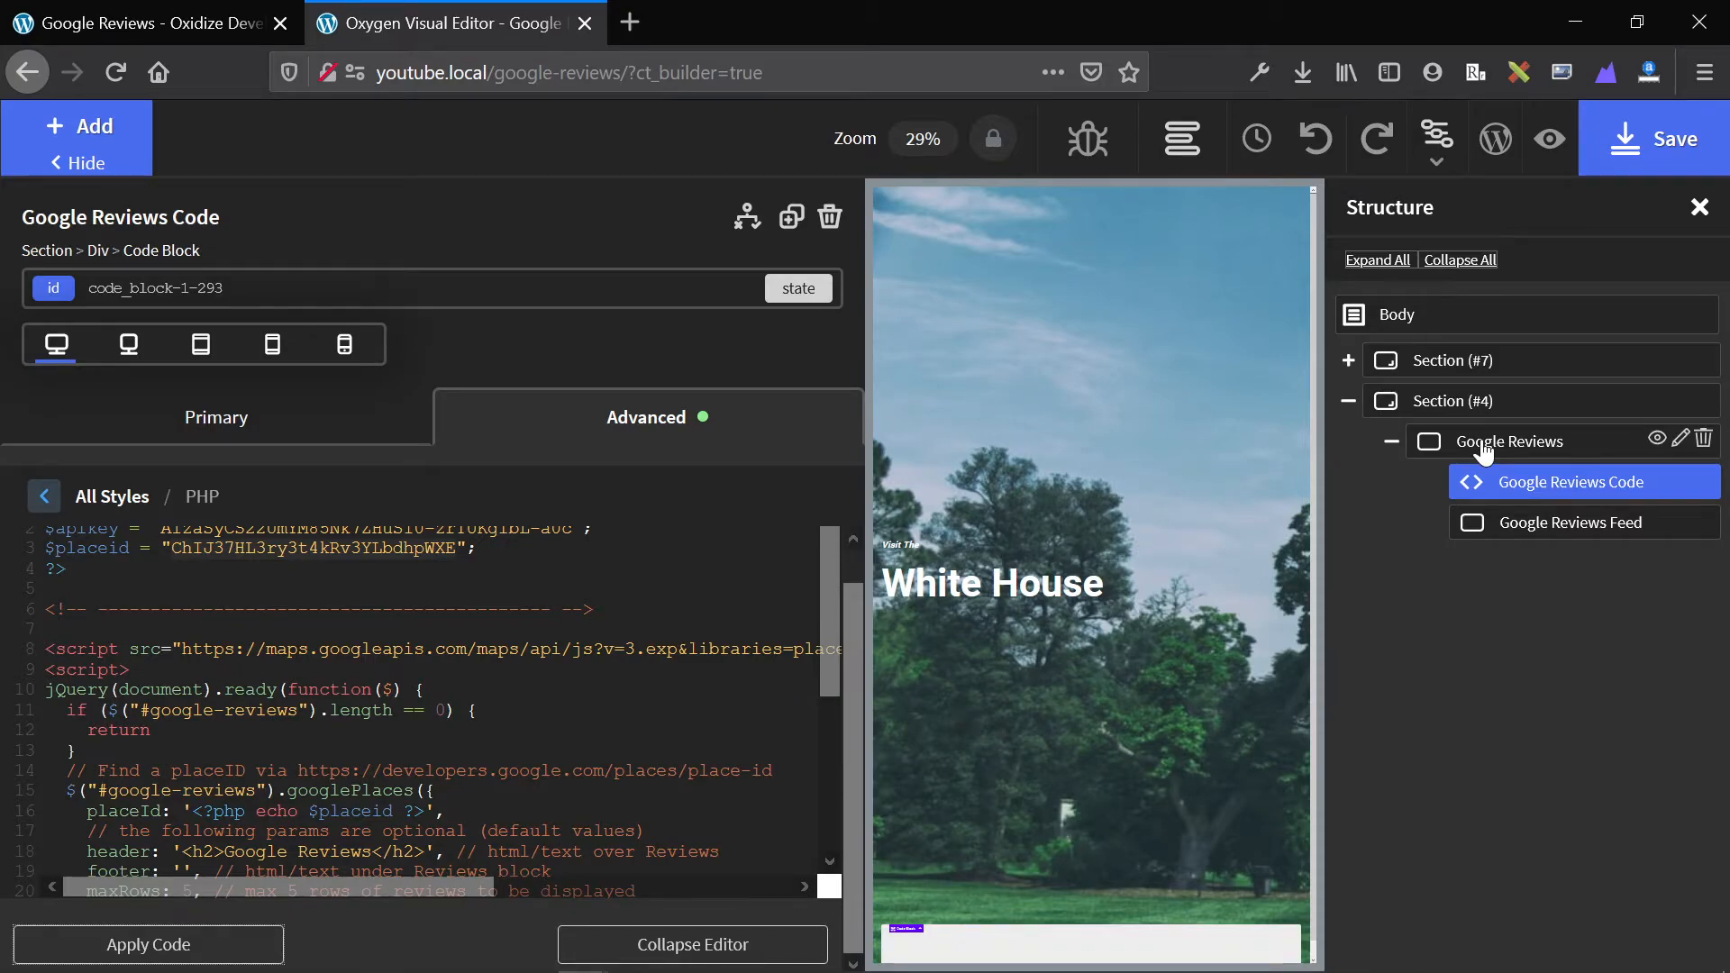
click(1485, 443)
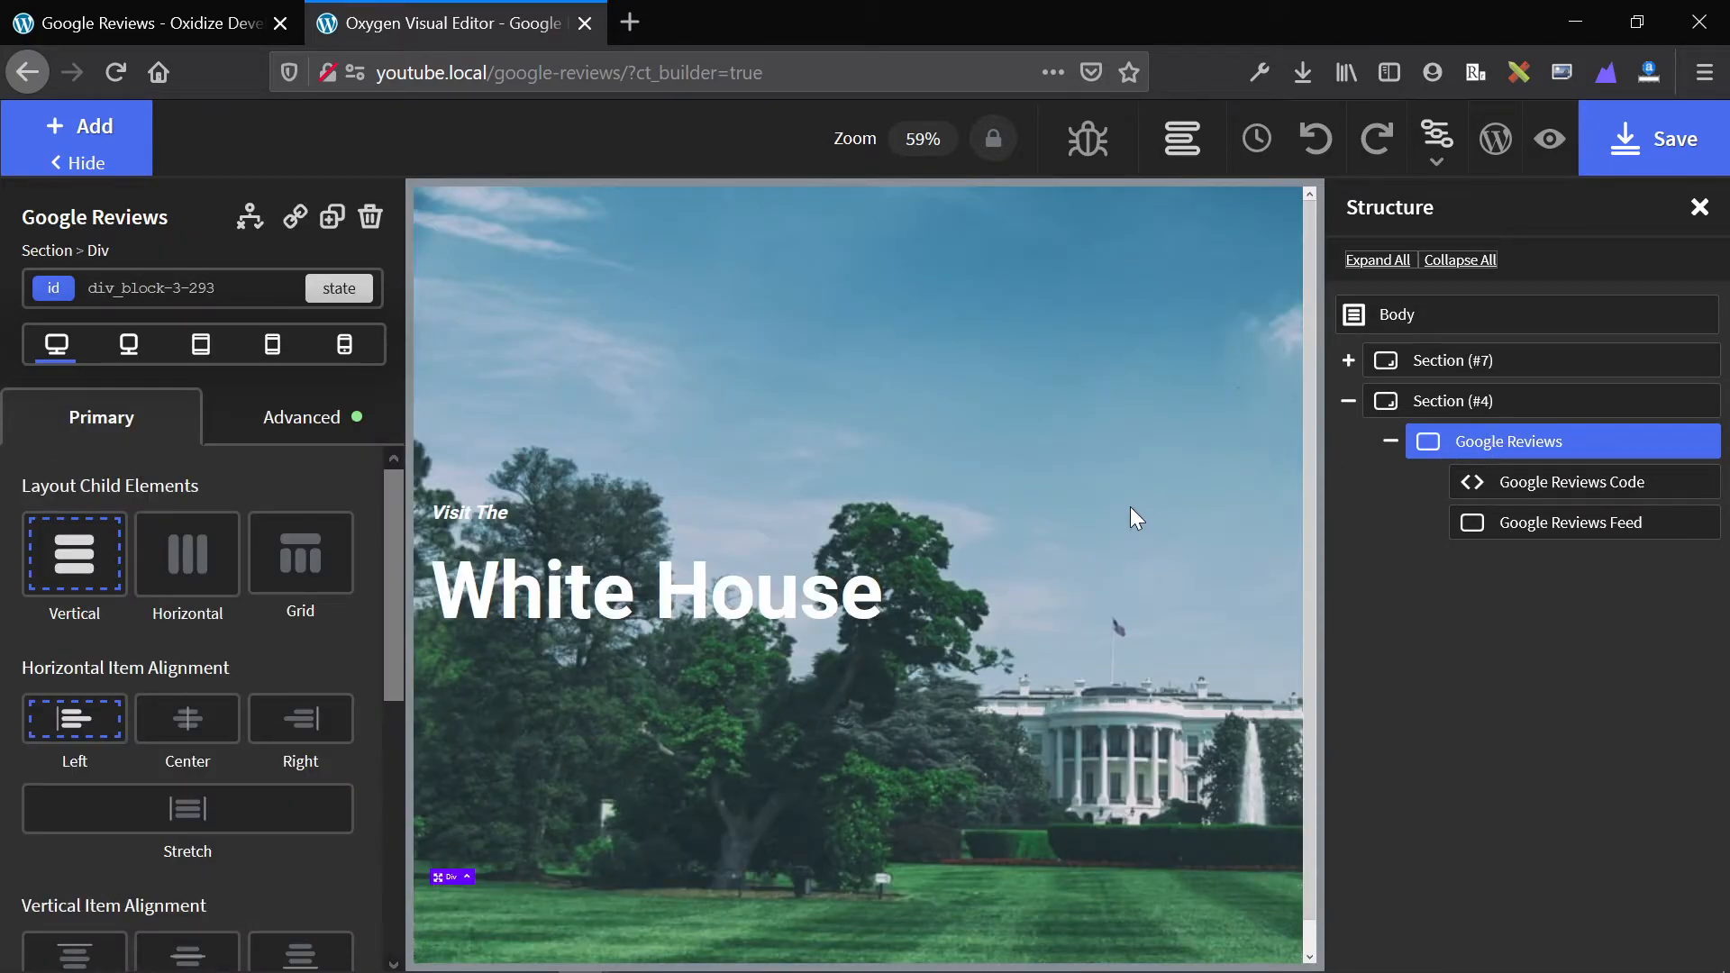
click(1523, 524)
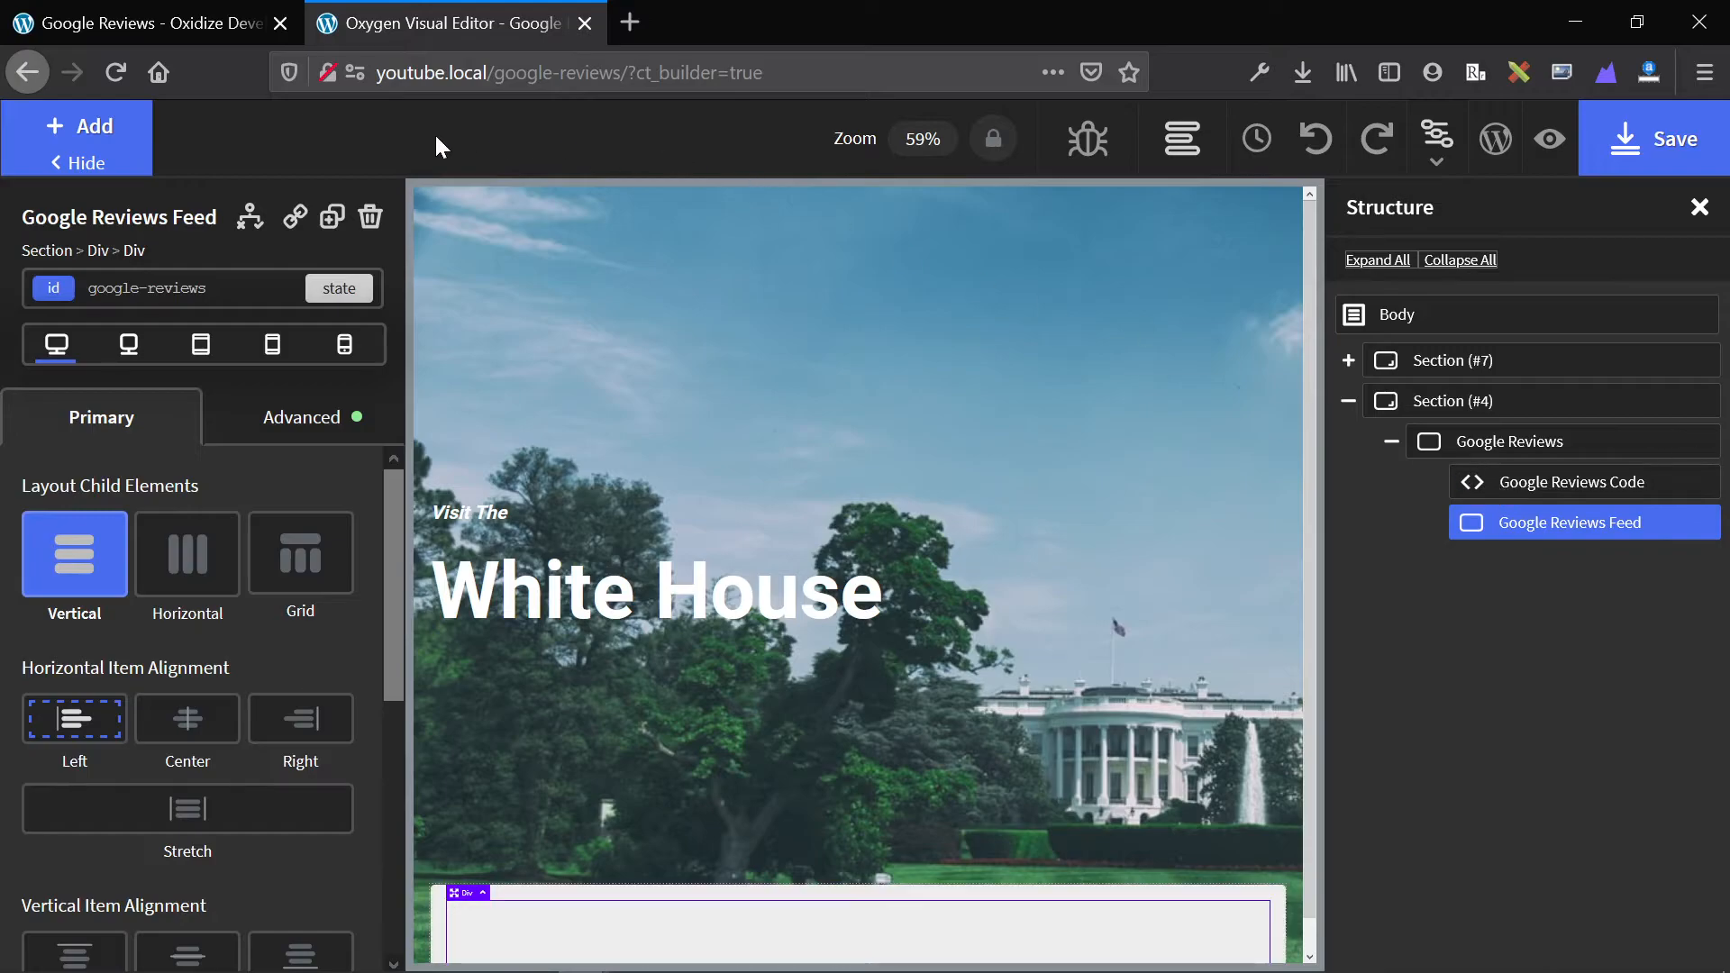
Reload the live Google Reviews page and look through the review feed
click(173, 12)
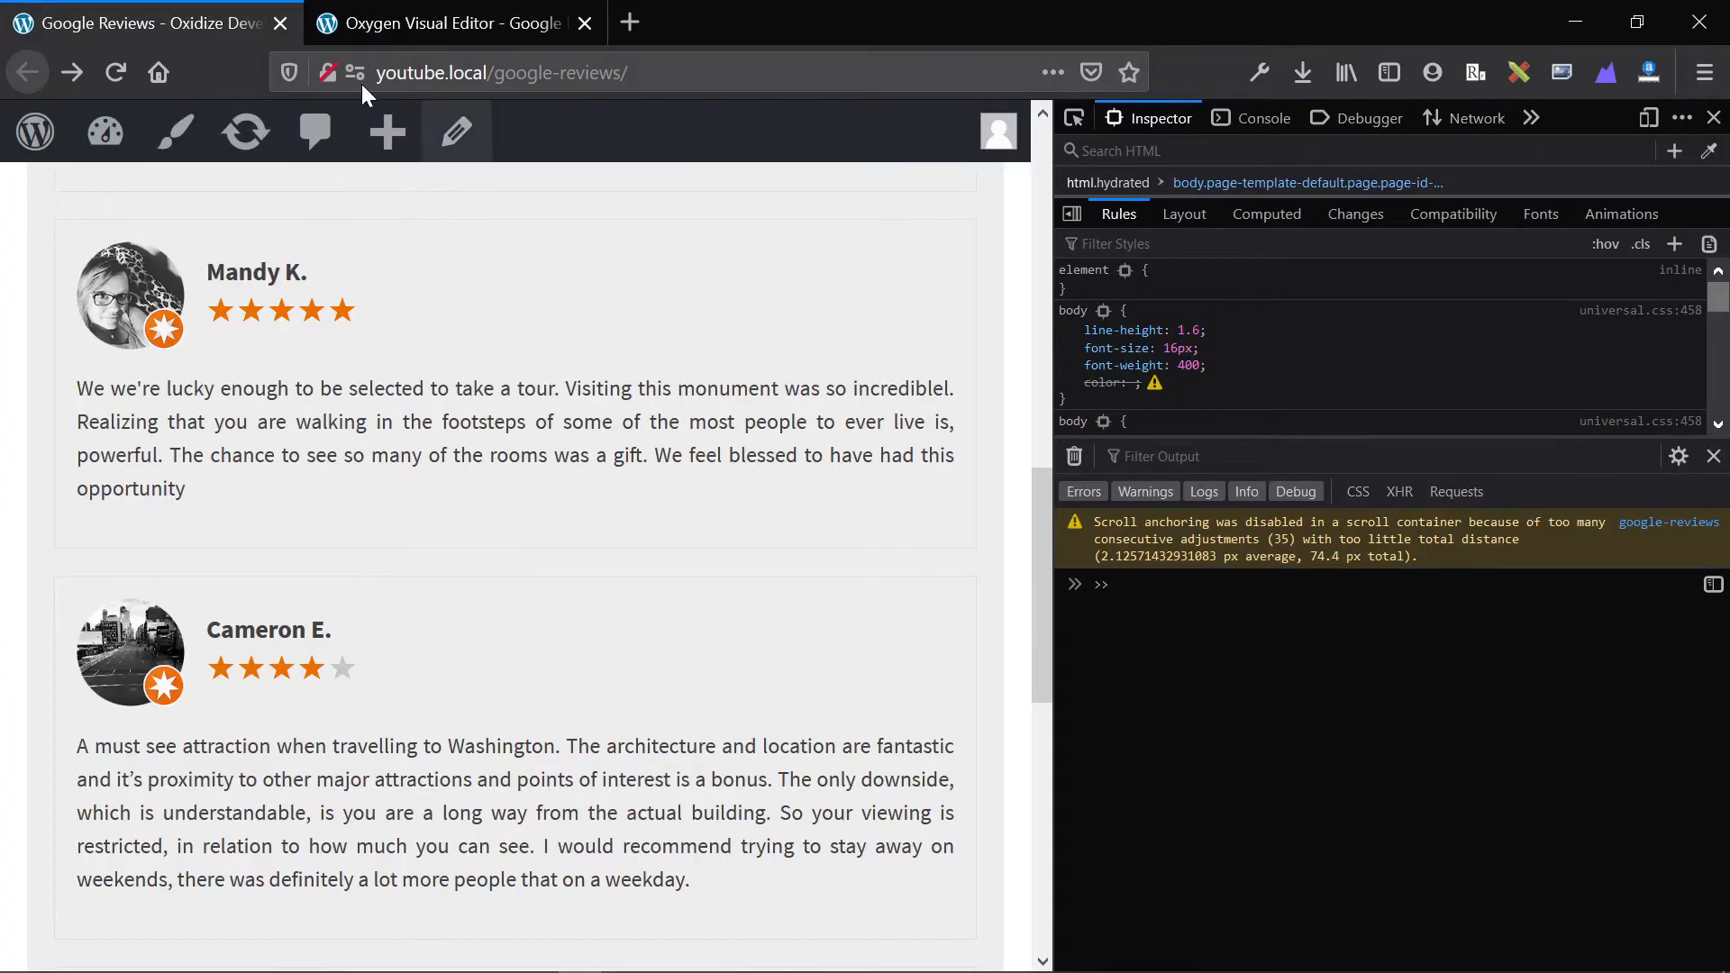
click(114, 72)
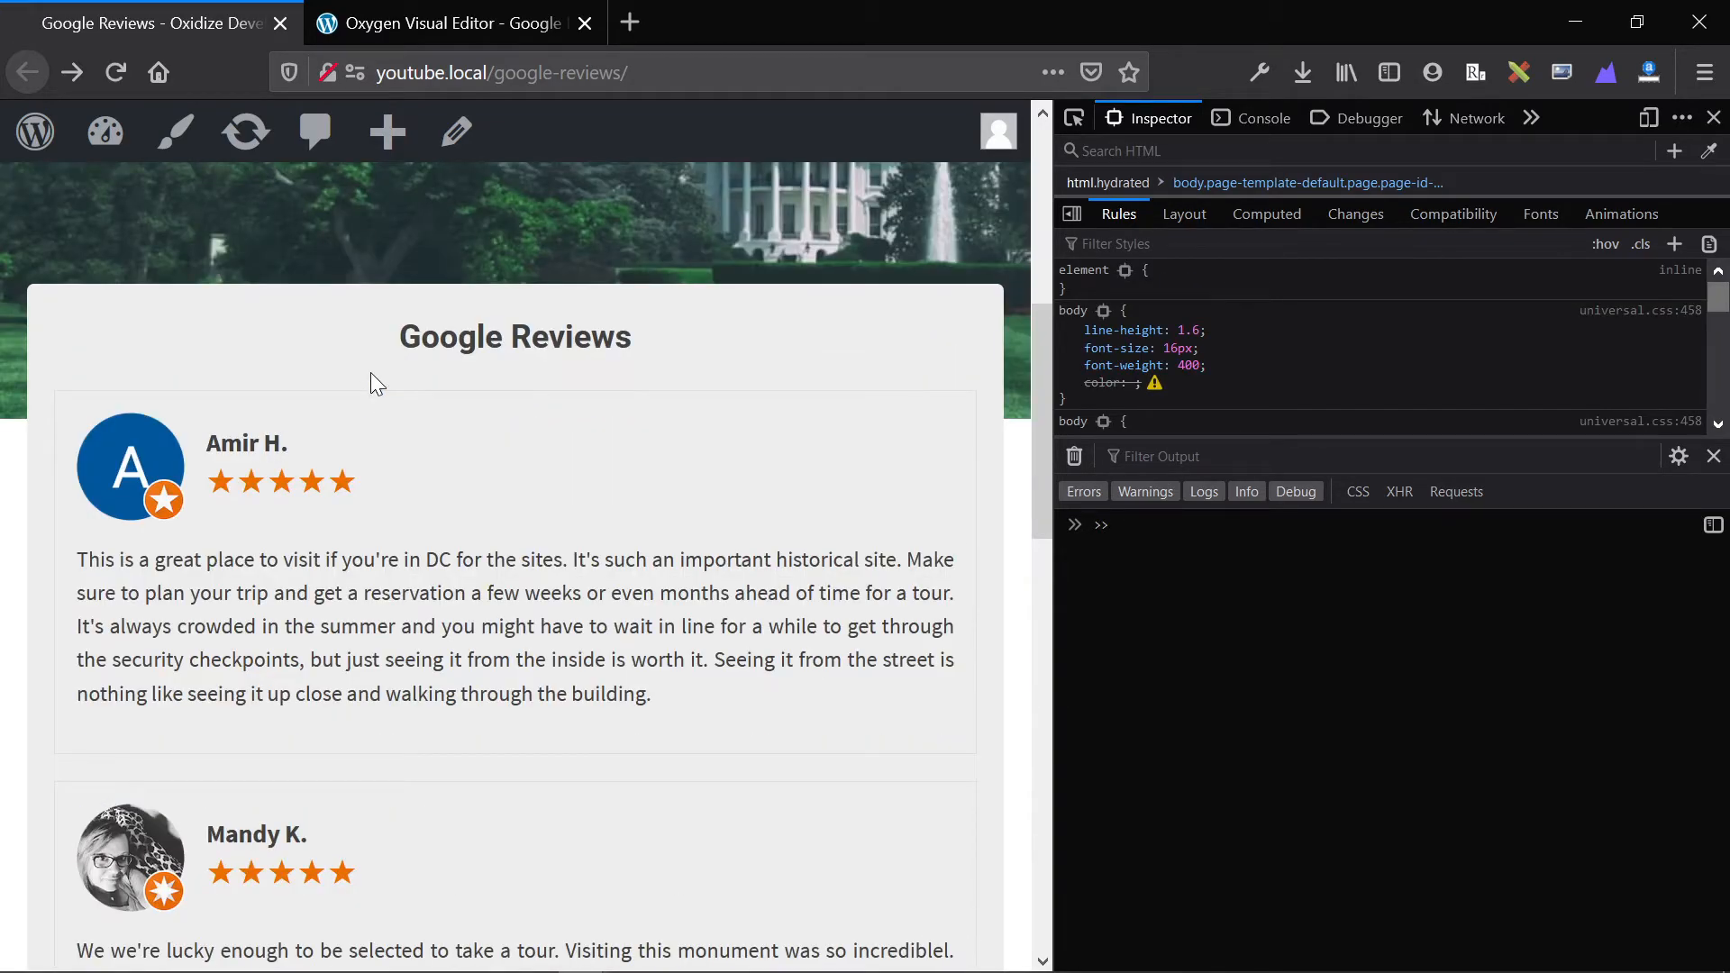
scroll(370, 371, down, 2)
scroll(368, 371, down, 8)
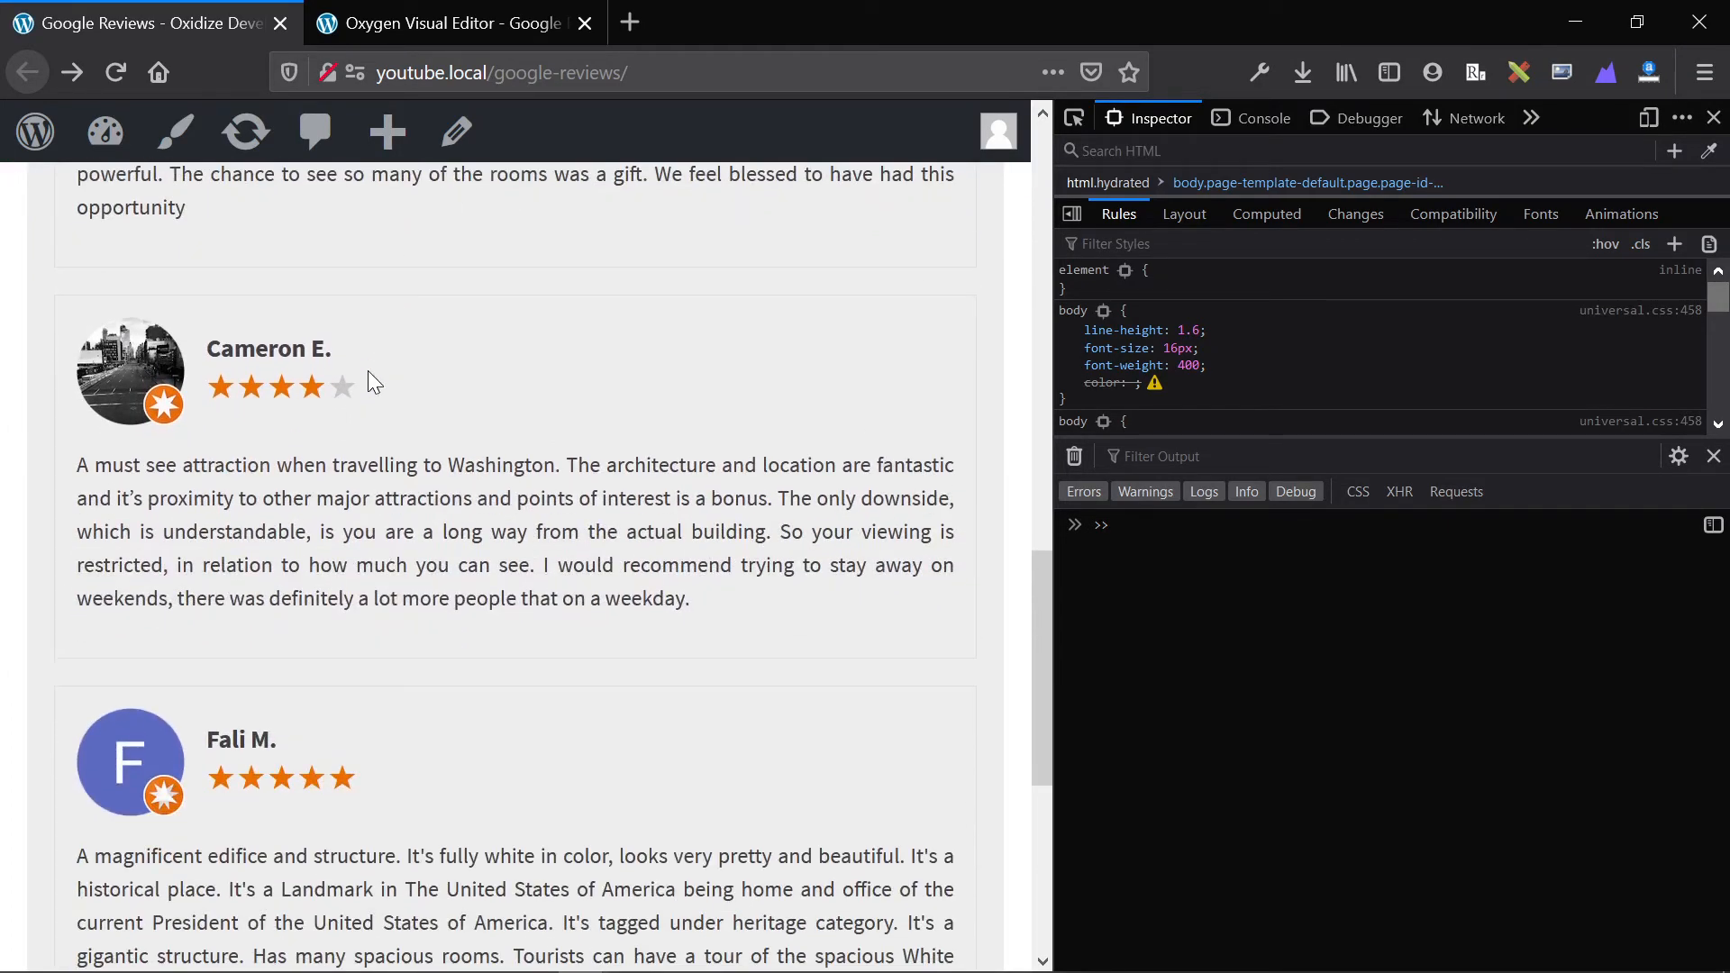
scroll(366, 370, up, 10)
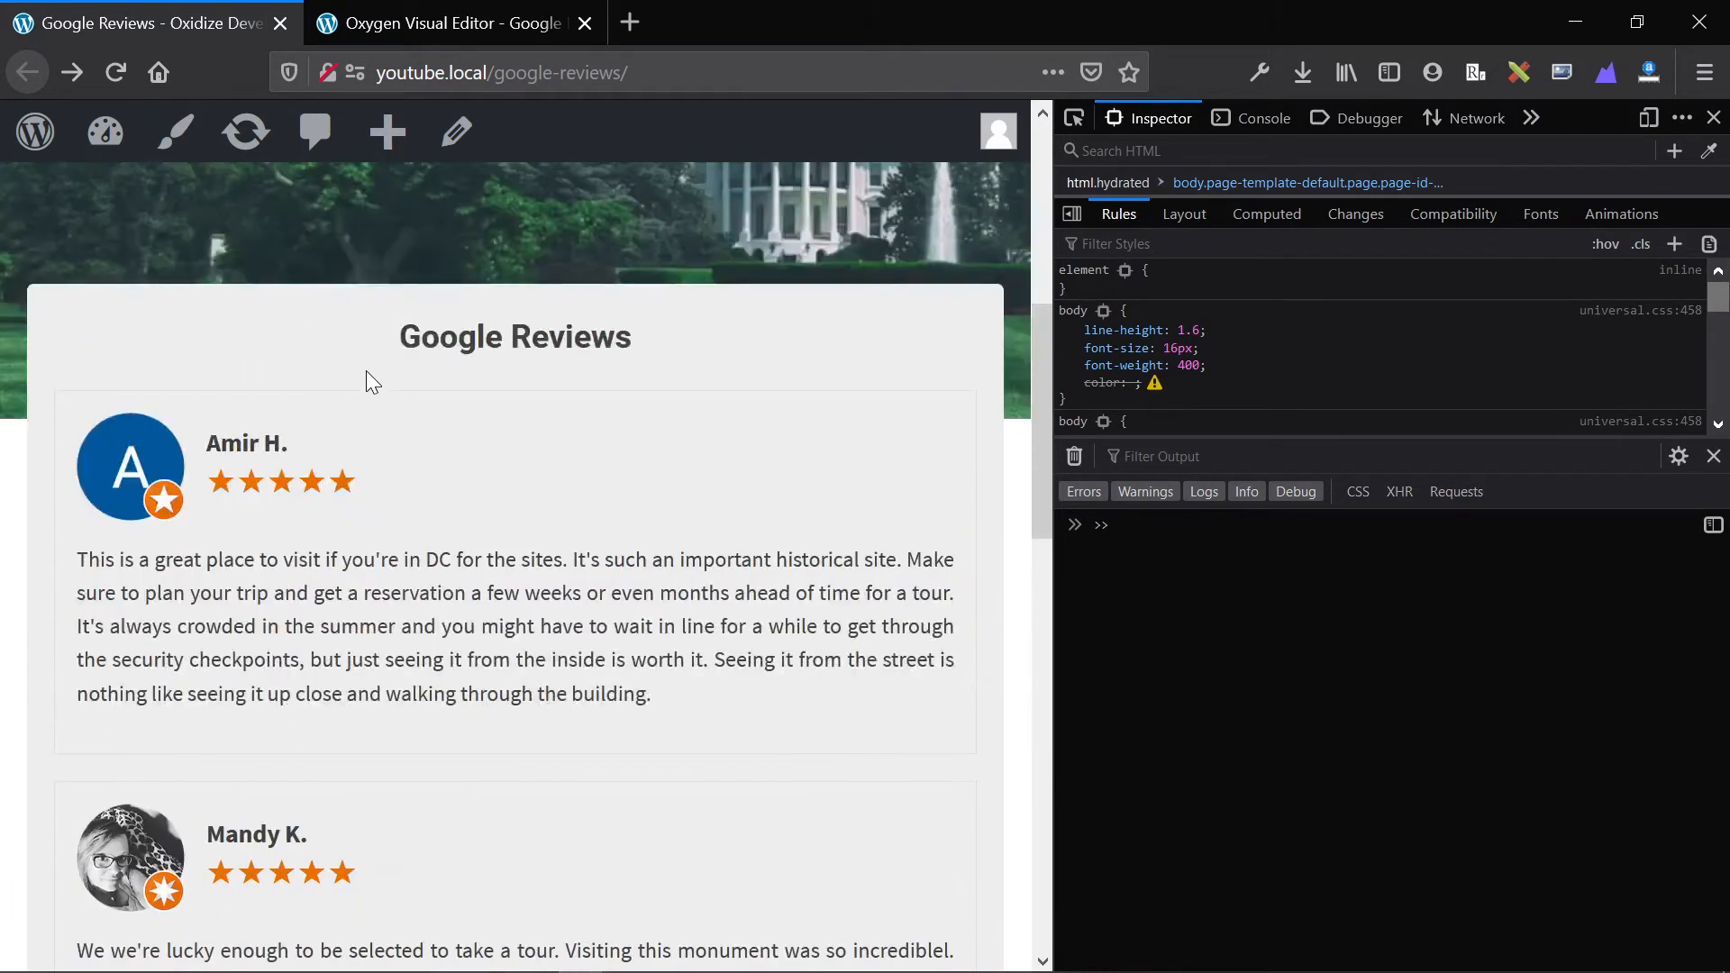